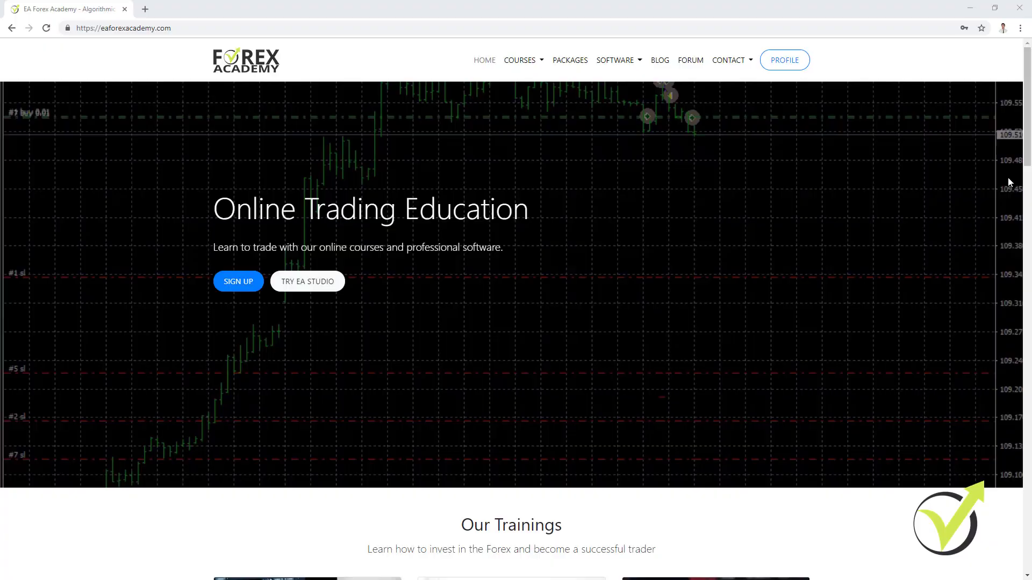
Look through the academy's home page, from the trainings and courses to the About us and support sections, and return to its start.
scroll(516, 301, "down", 3)
scroll(516, 301, "down", 5)
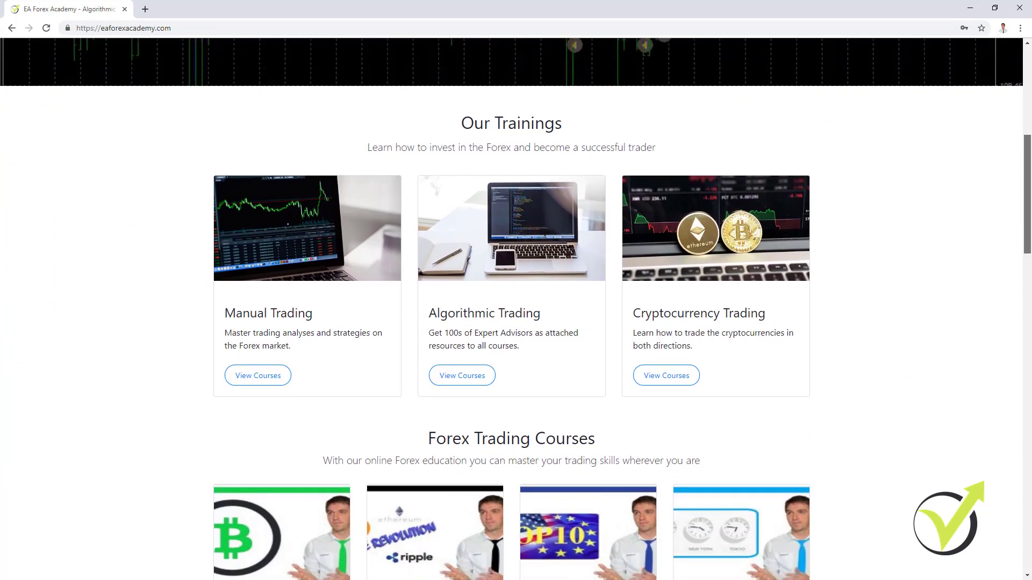
scroll(516, 309, "down", 9)
scroll(354, 298, "down", 8)
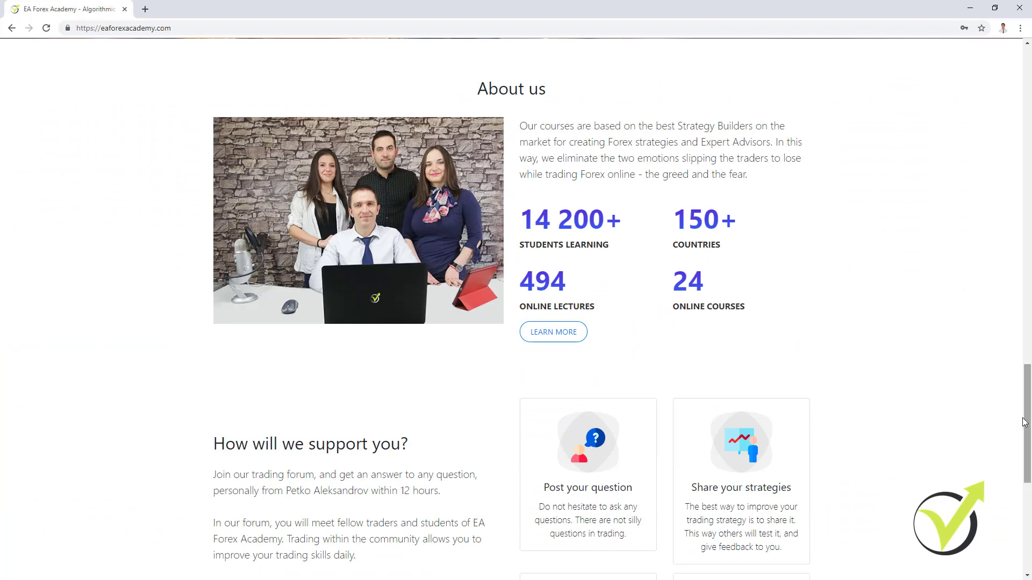
scroll(1030, 456, "down", 2)
left_click_drag(1031, 455, 1031, 460)
scroll(372, 343, "down", 3)
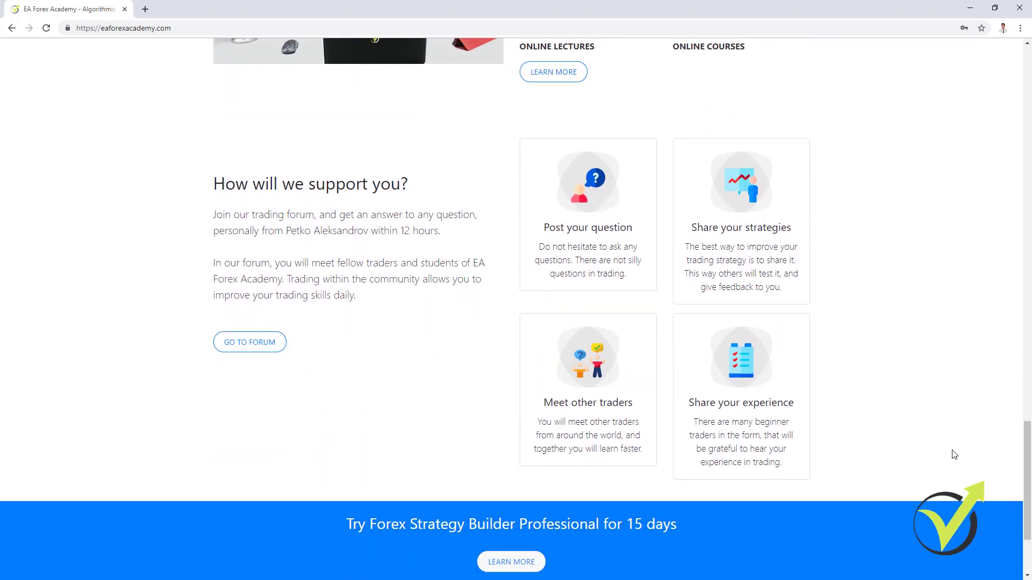
left_click_drag(1022, 470, 963, 73)
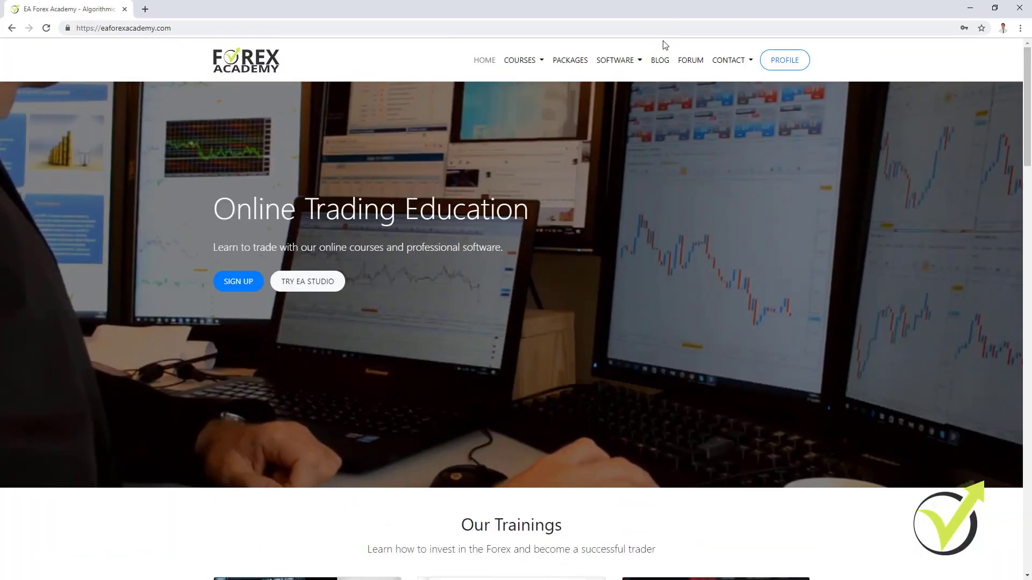
Open the academy's forum and look through the list of trading topics.
left_click(683, 62)
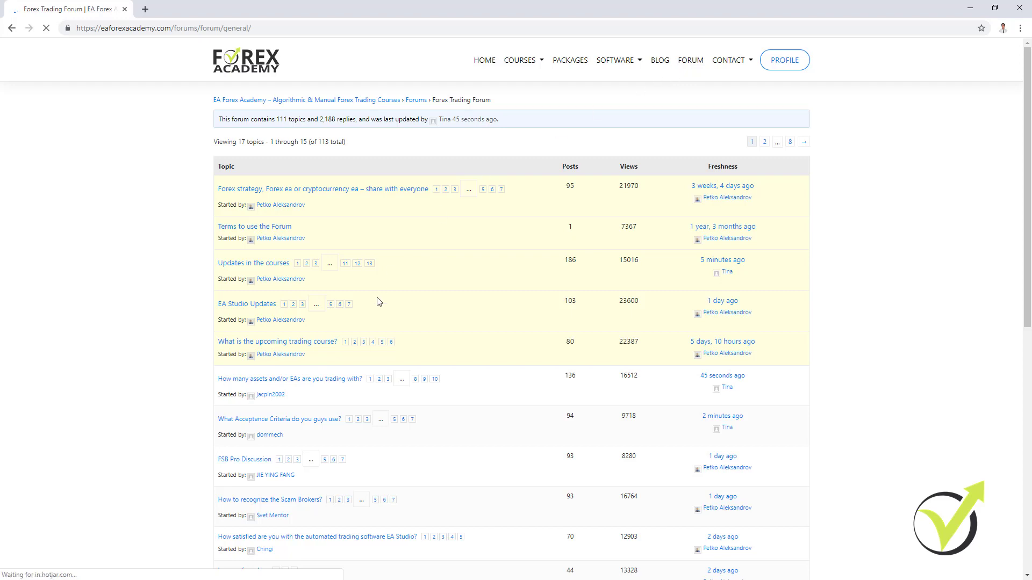
scroll(376, 351, "down", 3)
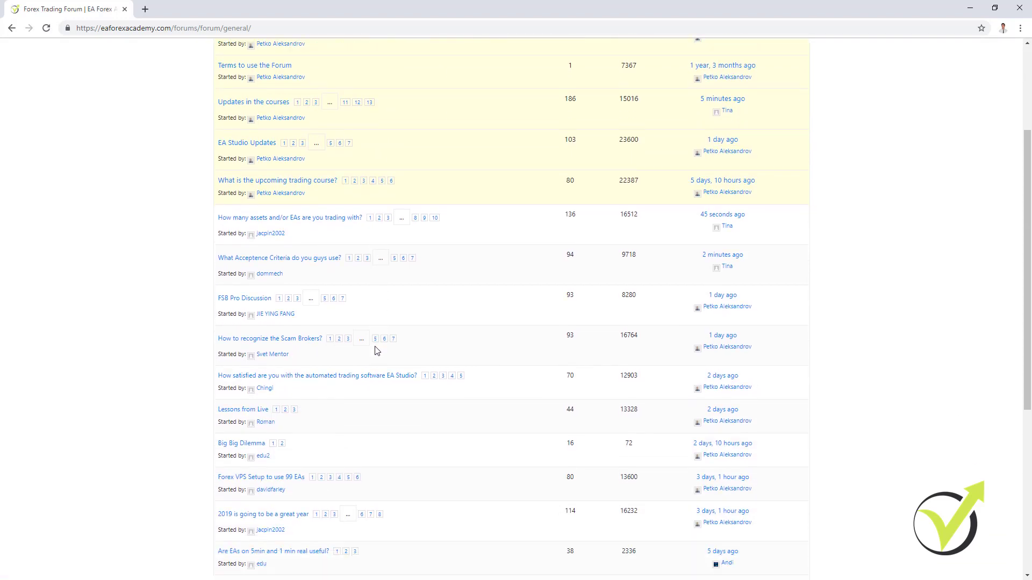
scroll(375, 350, "down", 3)
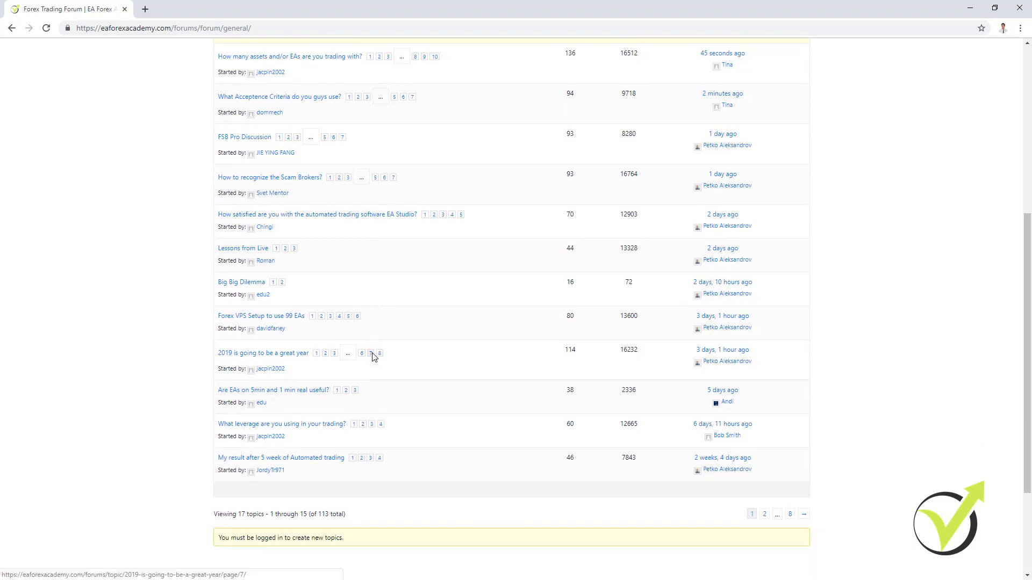
Open the forum topic "How to recognize the Scam Brokers?" and read through its opening post and replies.
left_click(269, 177)
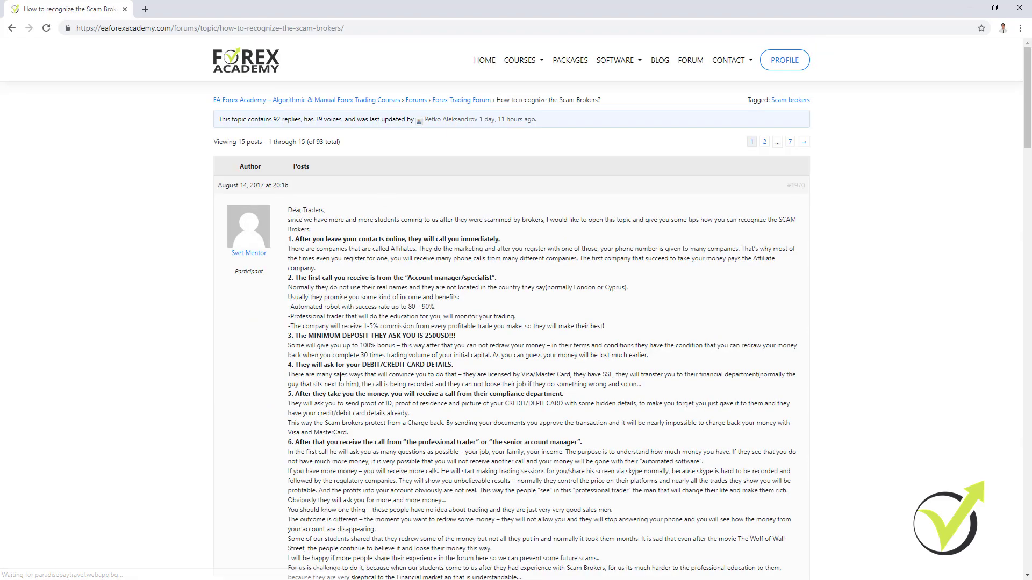
scroll(393, 476, "down", 2)
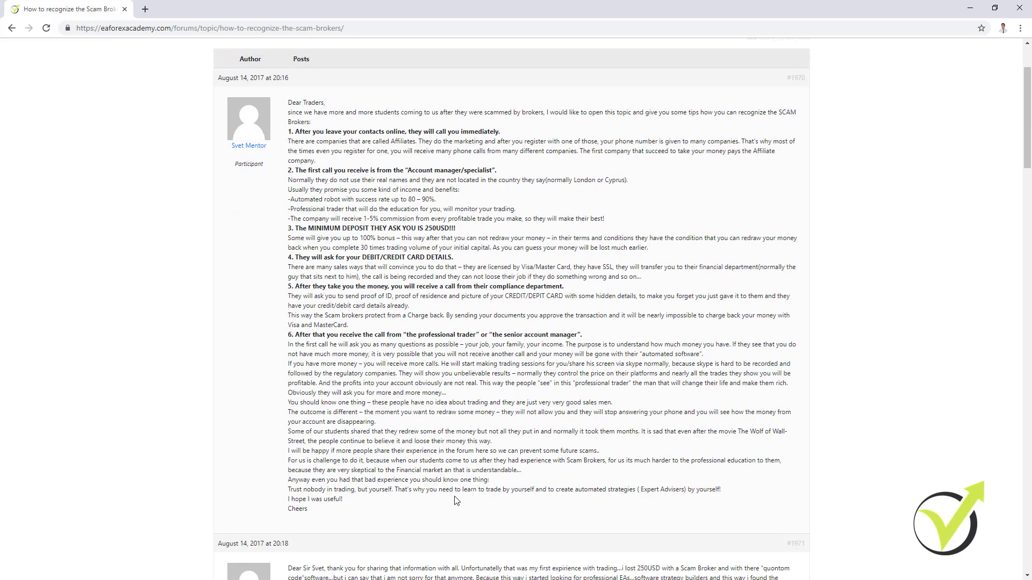
scroll(456, 500, "down", 20)
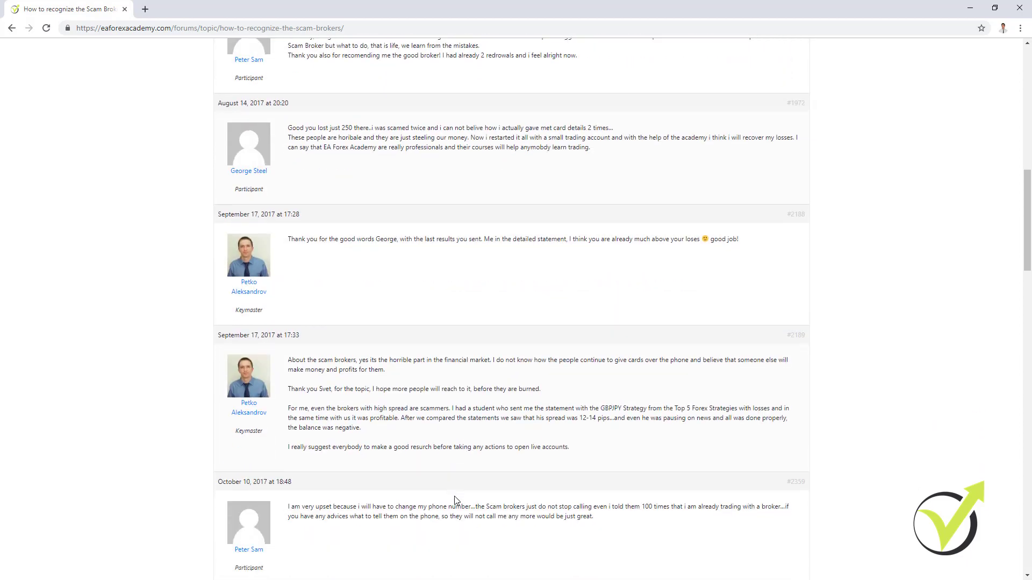
scroll(464, 432, "down", 15)
scroll(465, 433, "up", 15)
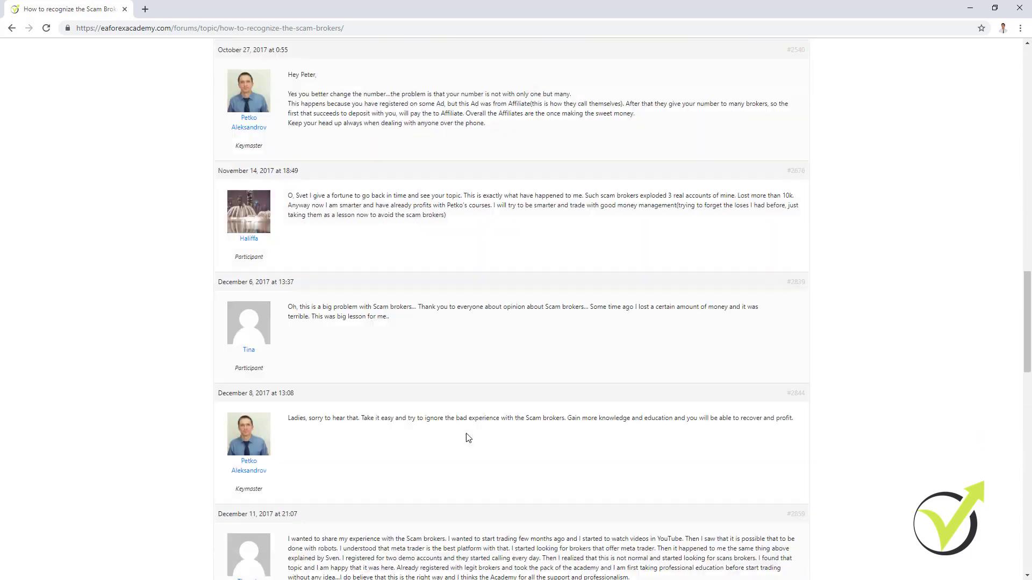
scroll(467, 439, "up", 20)
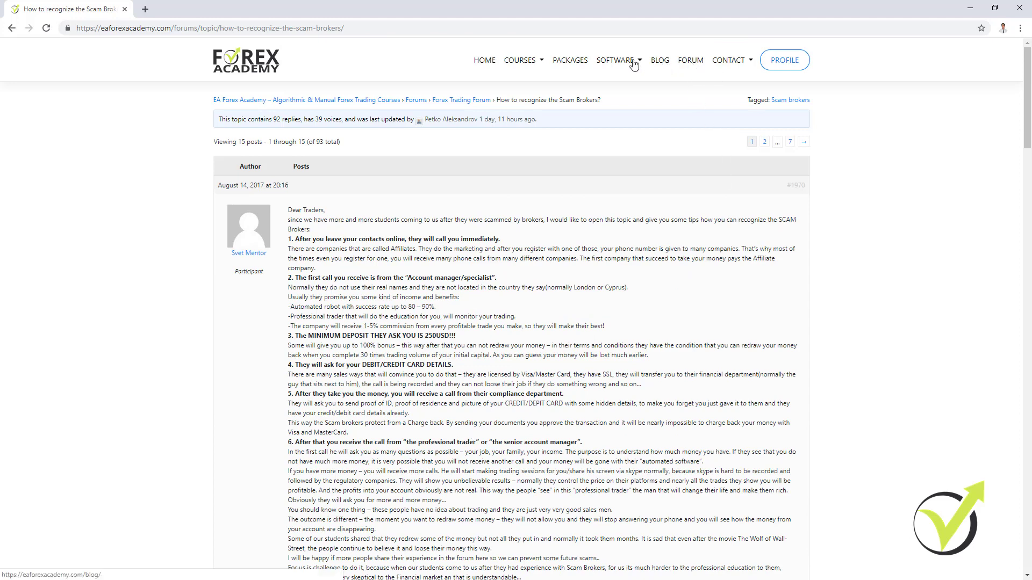
Return to the academy's home page and open the Expert Advisor Studio software page.
left_click(483, 60)
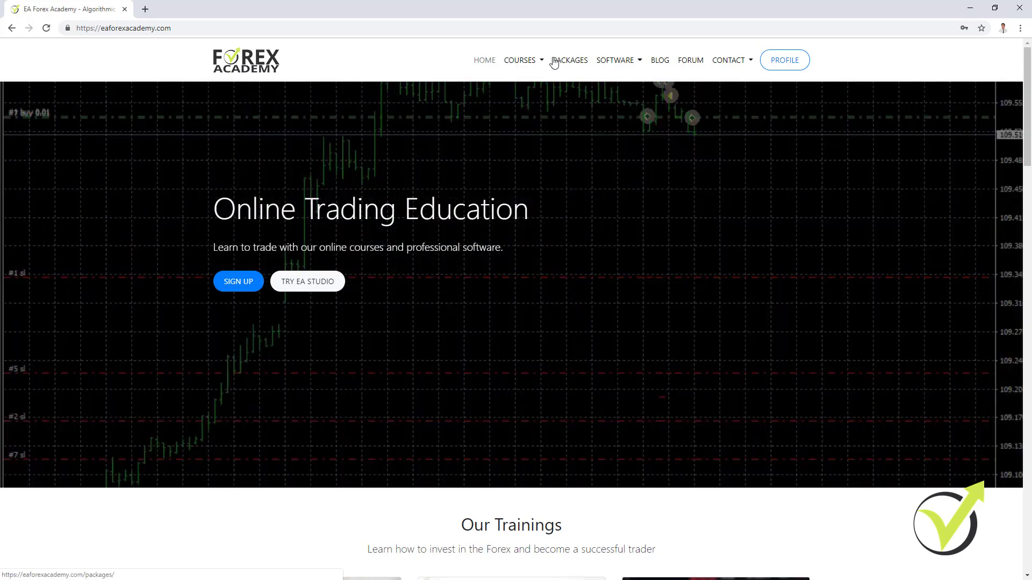
left_click(630, 64)
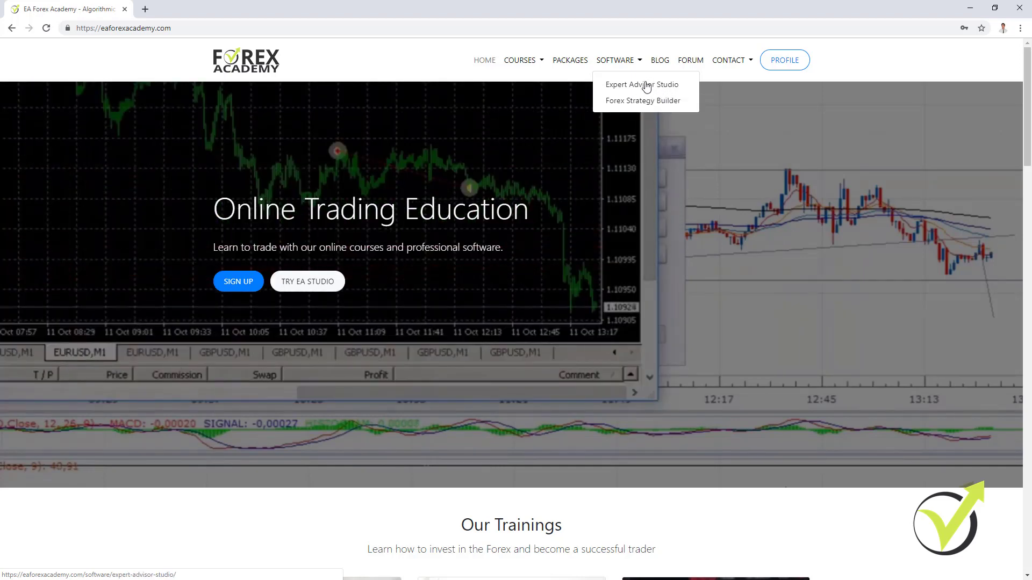
left_click(645, 86)
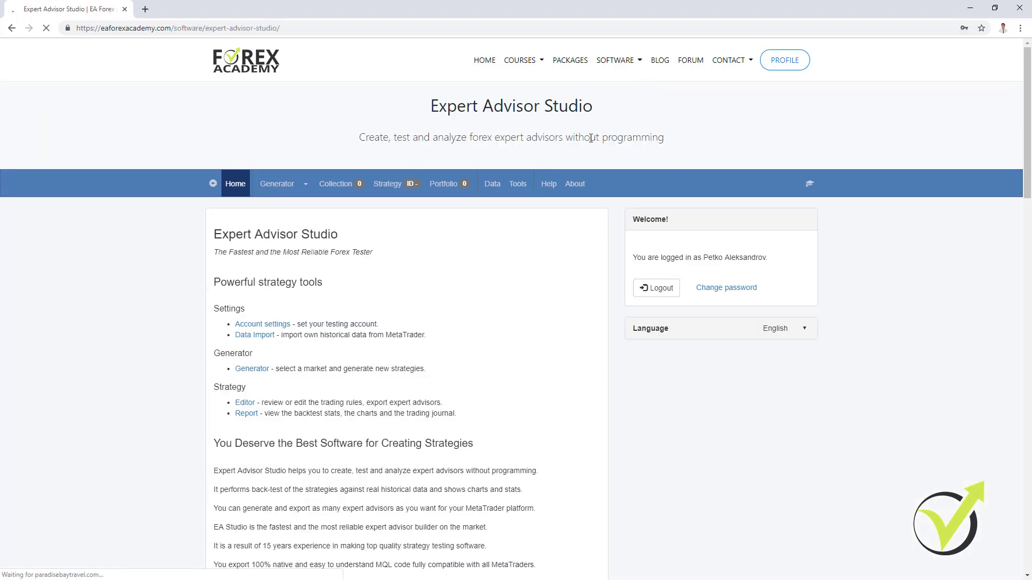
Log out of the current account and log back in with the saved e-mail and password.
left_click(661, 292)
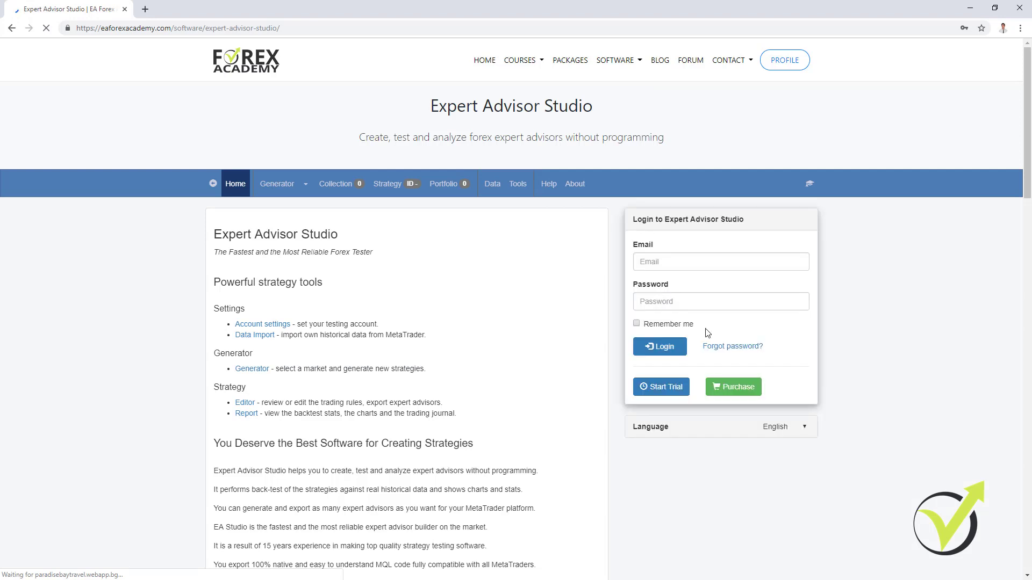
left_click(691, 263)
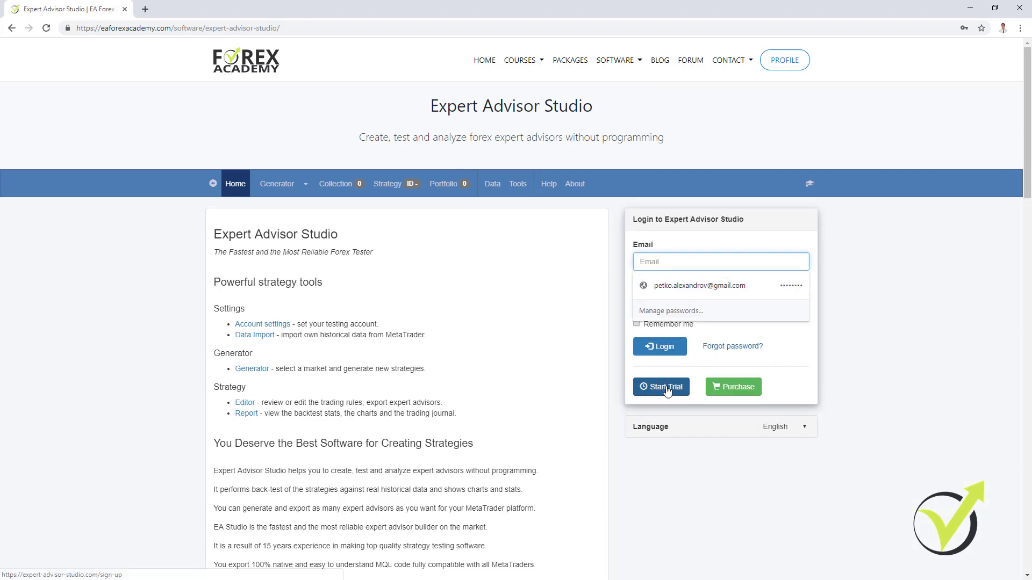
left_click(672, 290)
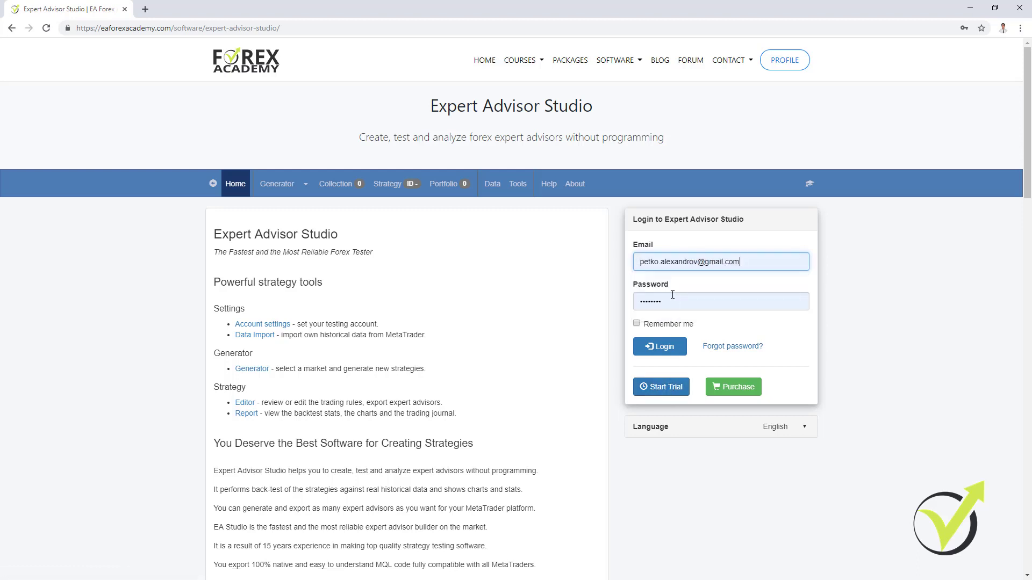
left_click(664, 350)
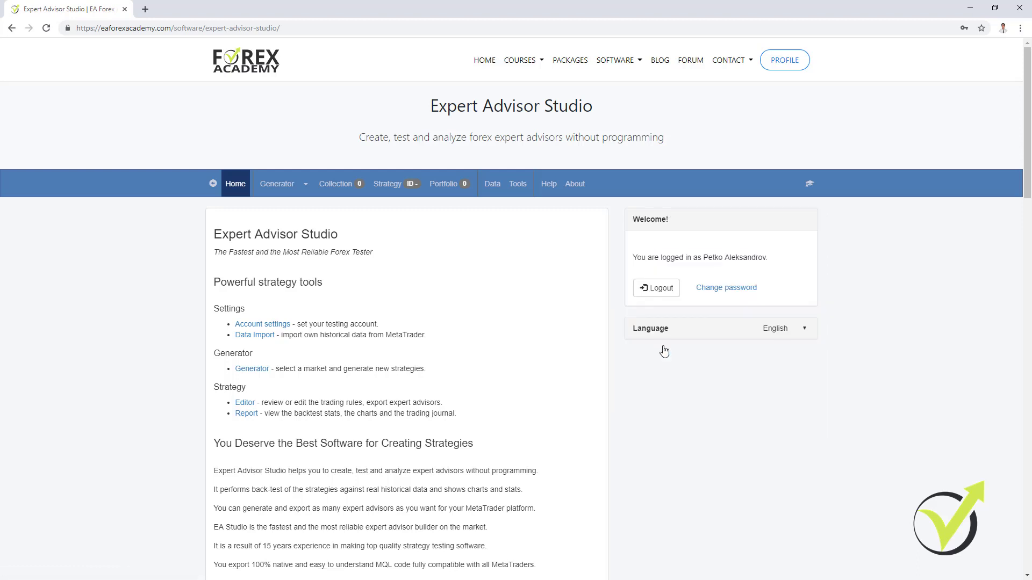
View the strategy Generator page and the strategy Collection page.
scroll(523, 215, "down", 1)
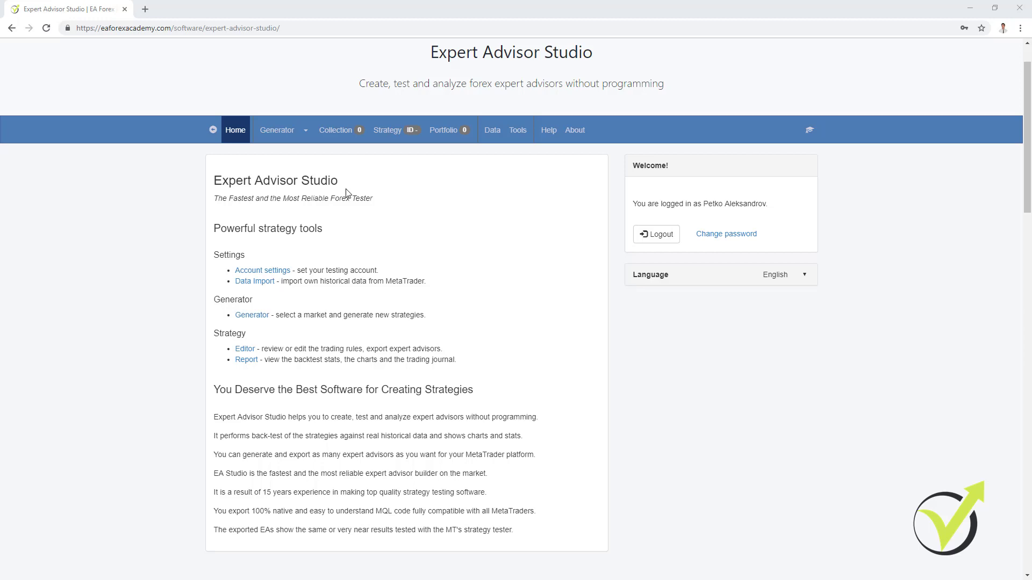
left_click(275, 131)
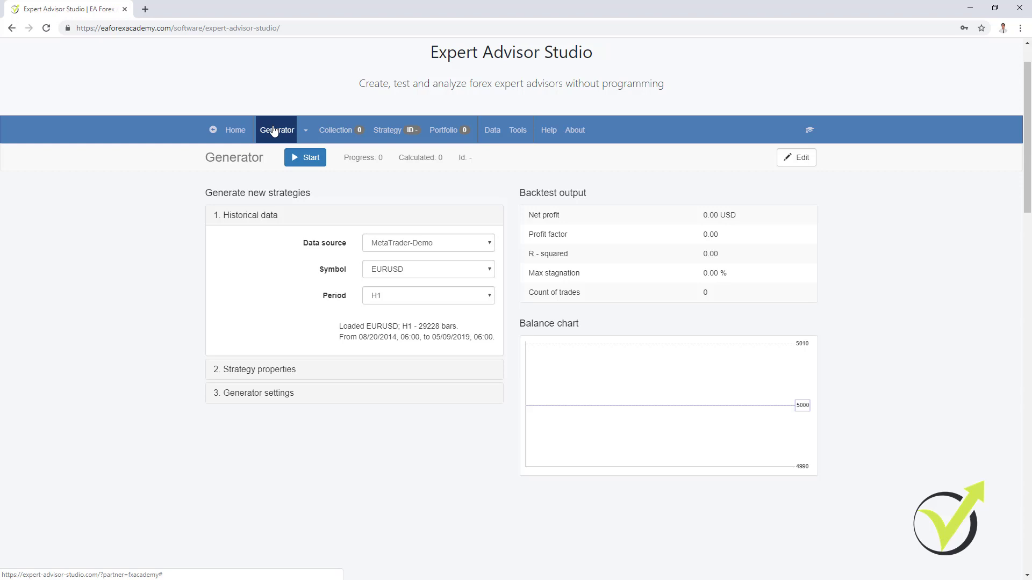
left_click(345, 136)
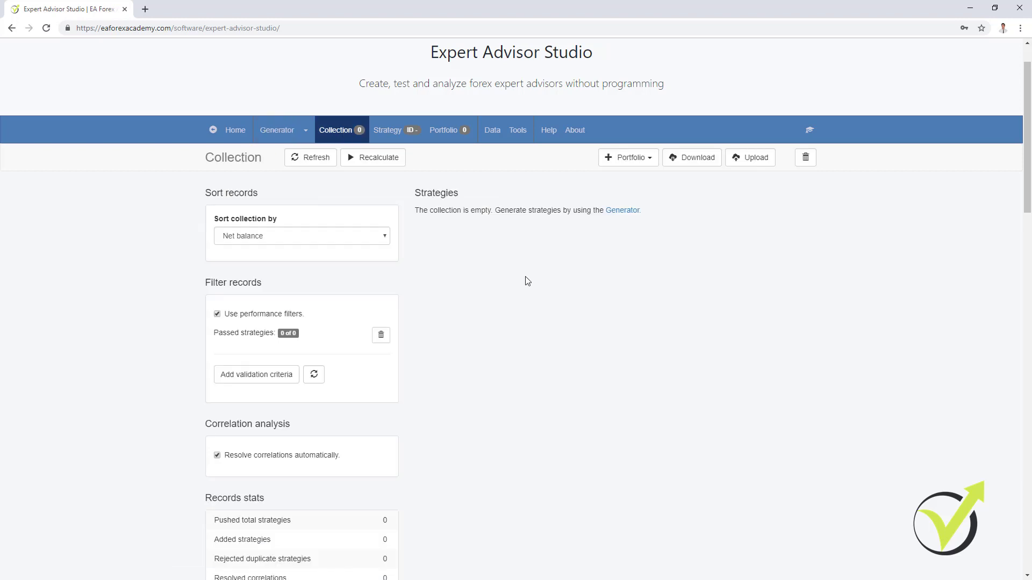
Open the strategy Editor and set the EURUSD chart period to M30.
left_click(399, 136)
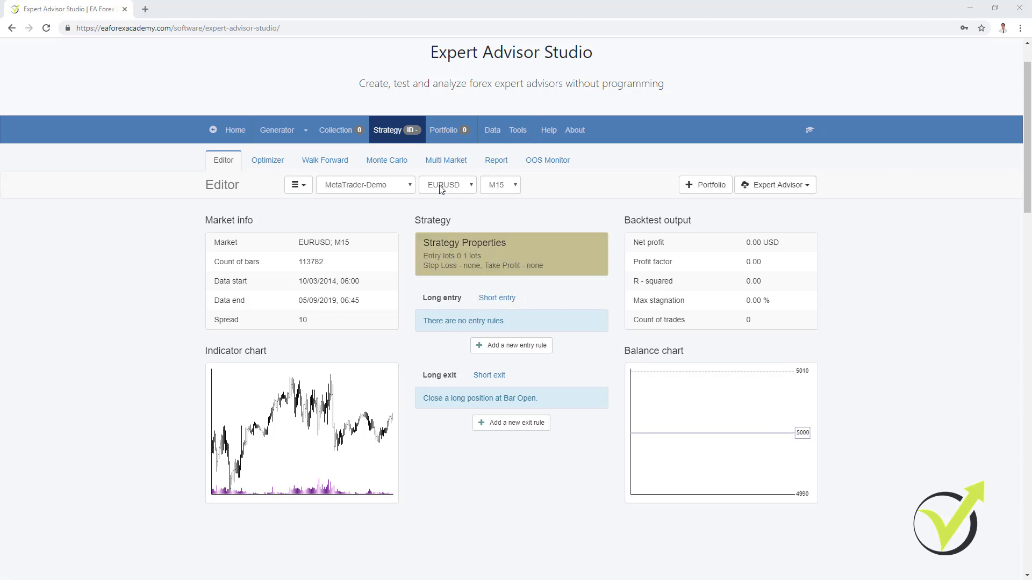
left_click(505, 189)
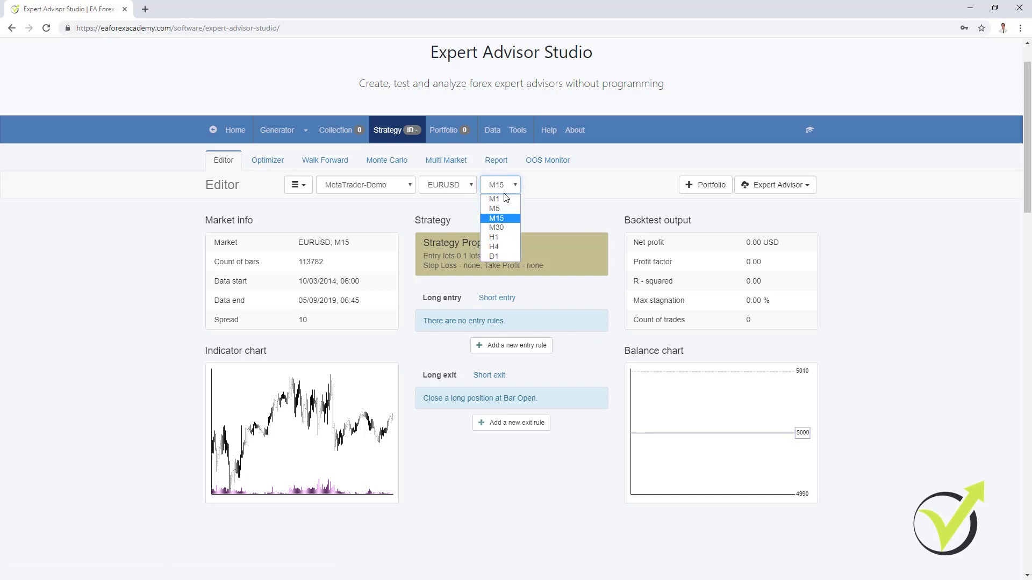
left_click(507, 226)
Set the strategy properties to a fixed Stop Loss and a fixed Take Profit of 100 pips each.
left_click(493, 266)
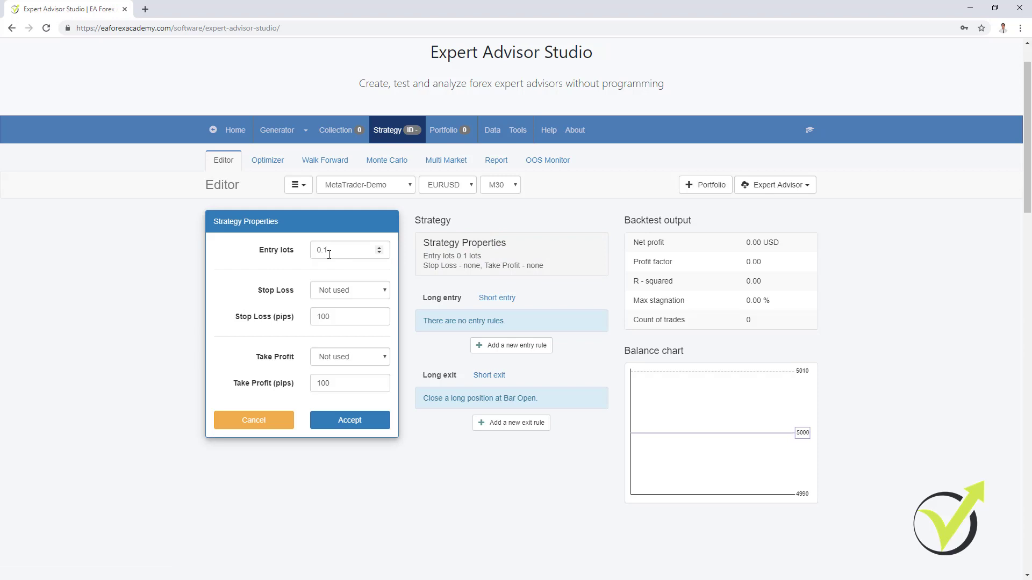
left_click(344, 291)
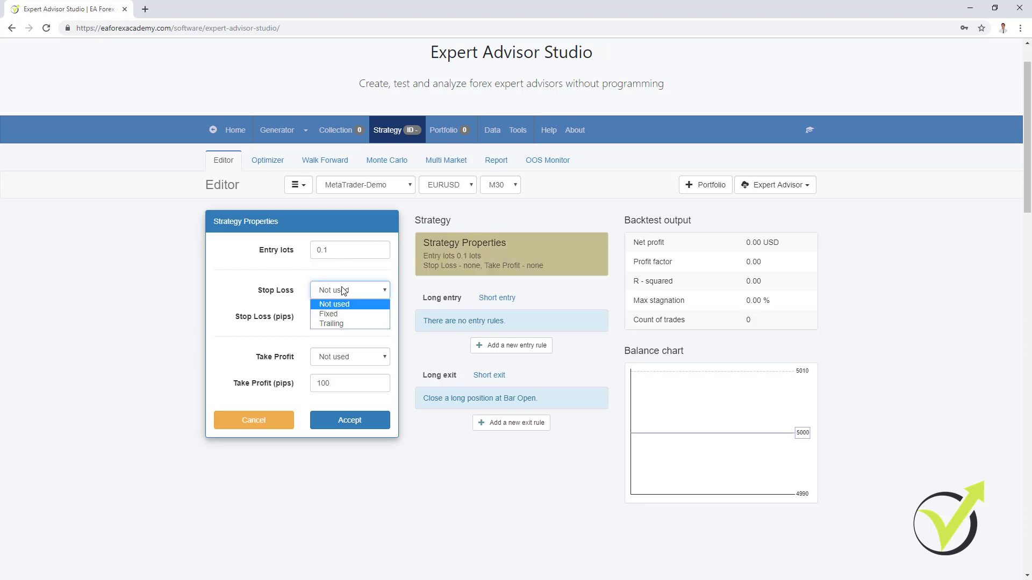
left_click(349, 314)
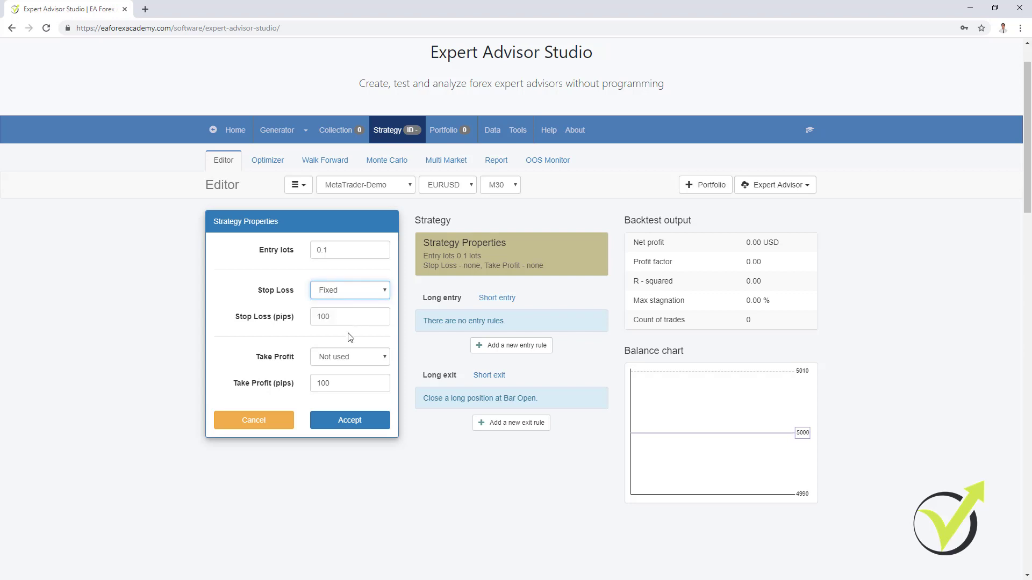
left_click(344, 359)
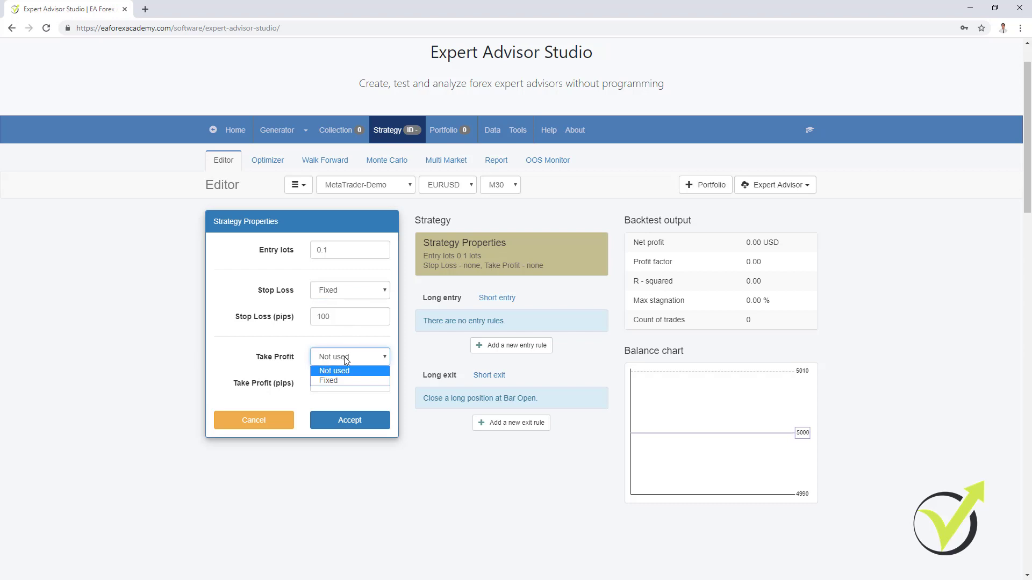
left_click(356, 379)
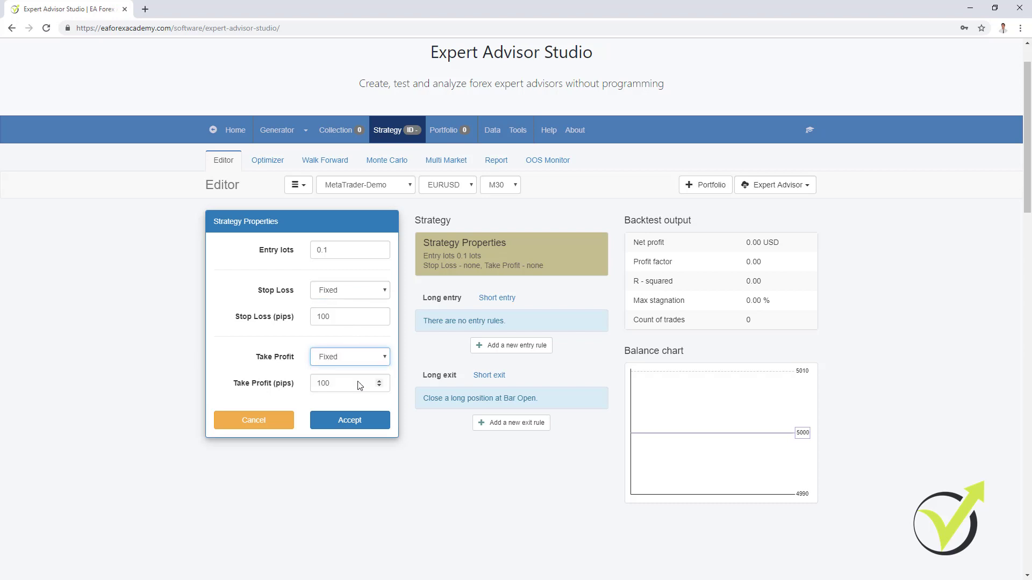
left_click(349, 421)
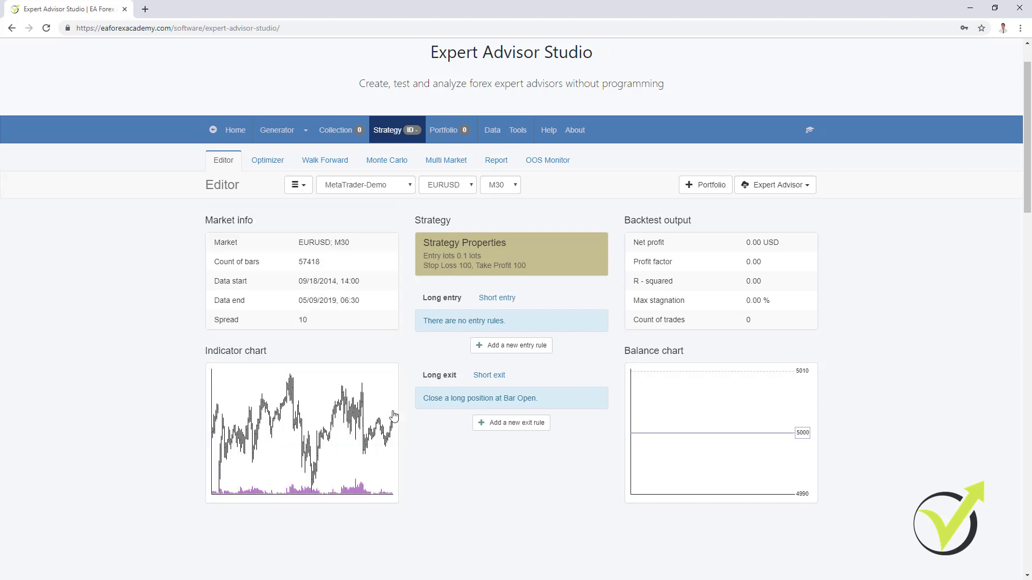
Add a long entry rule based on RVI with the condition that RVI crosses the Level line downward.
left_click(520, 346)
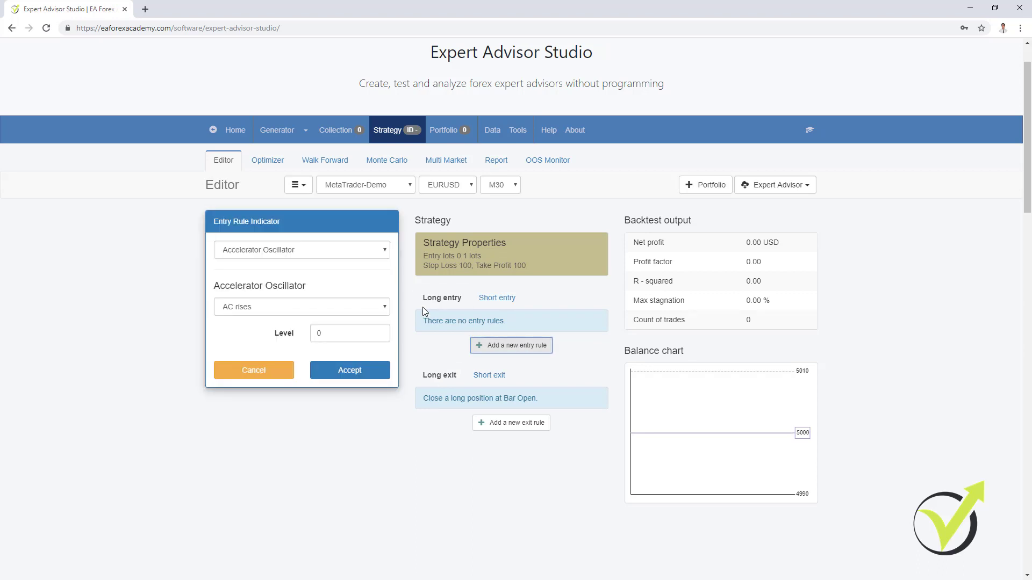
left_click(357, 251)
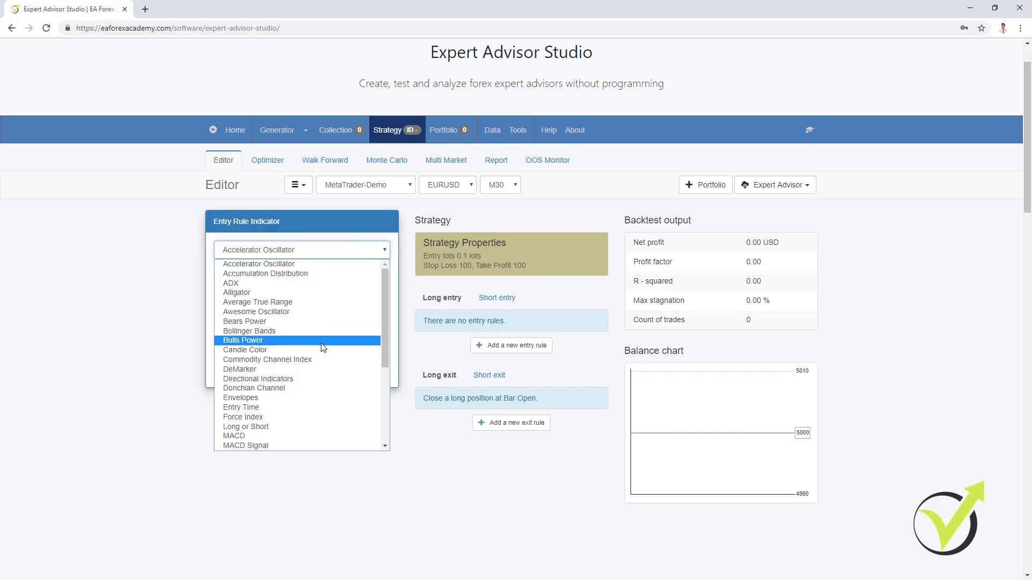
scroll(321, 347, "down", 5)
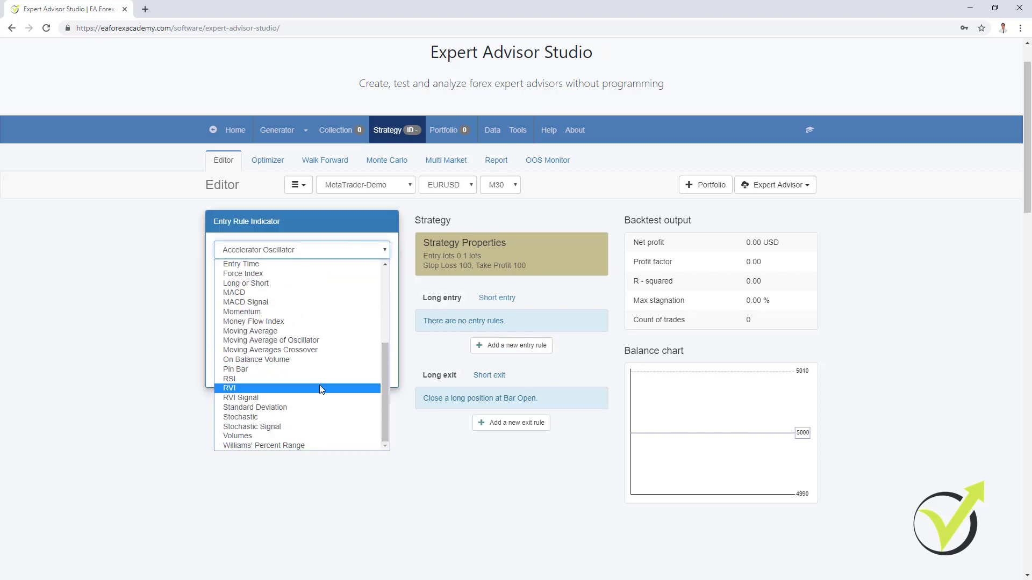
left_click(319, 388)
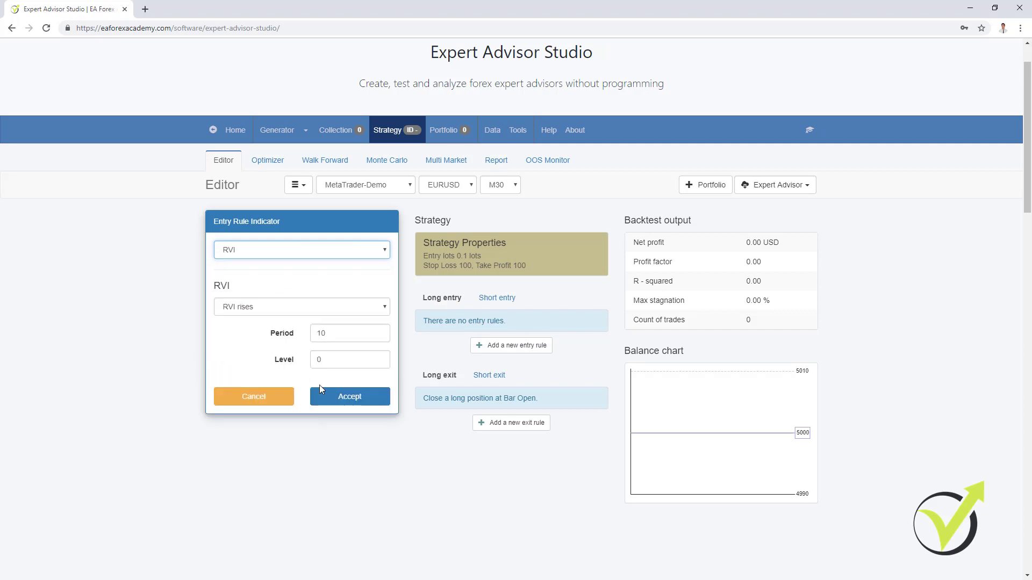
left_click(318, 307)
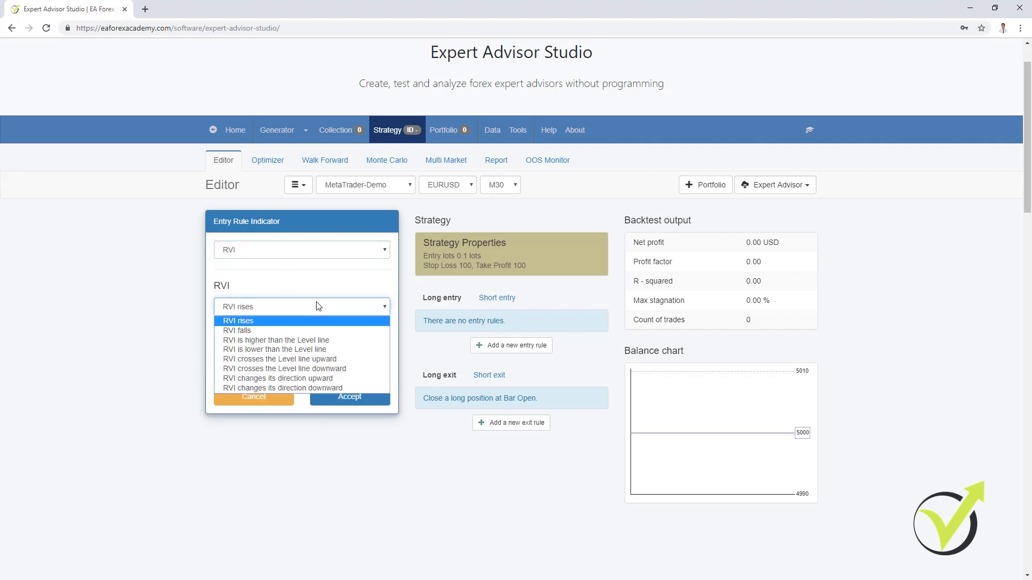
left_click(331, 368)
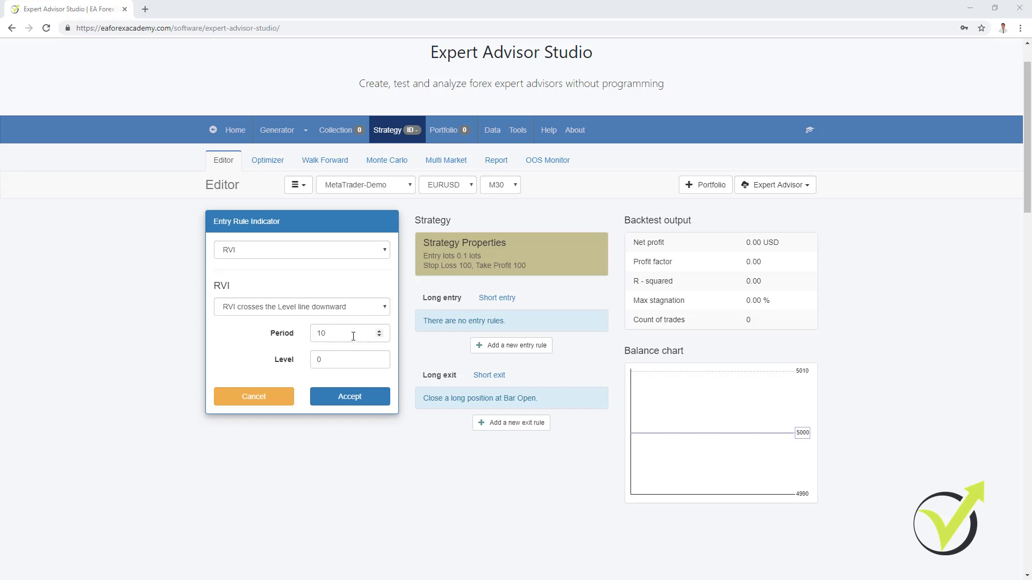
left_click(342, 404)
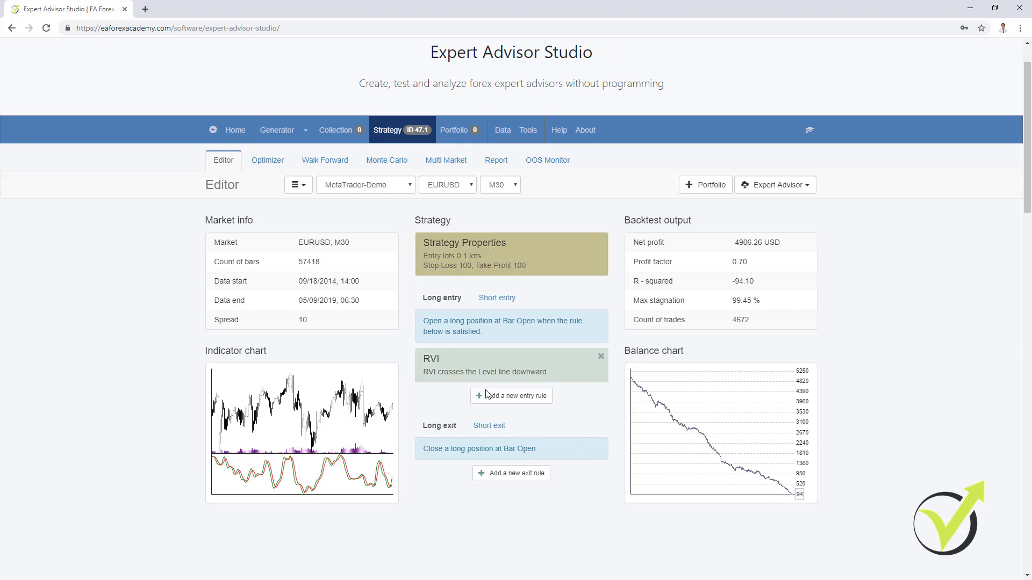
Add a long exit rule based on RSI with the condition that RSI crosses the Level line upward.
left_click(511, 475)
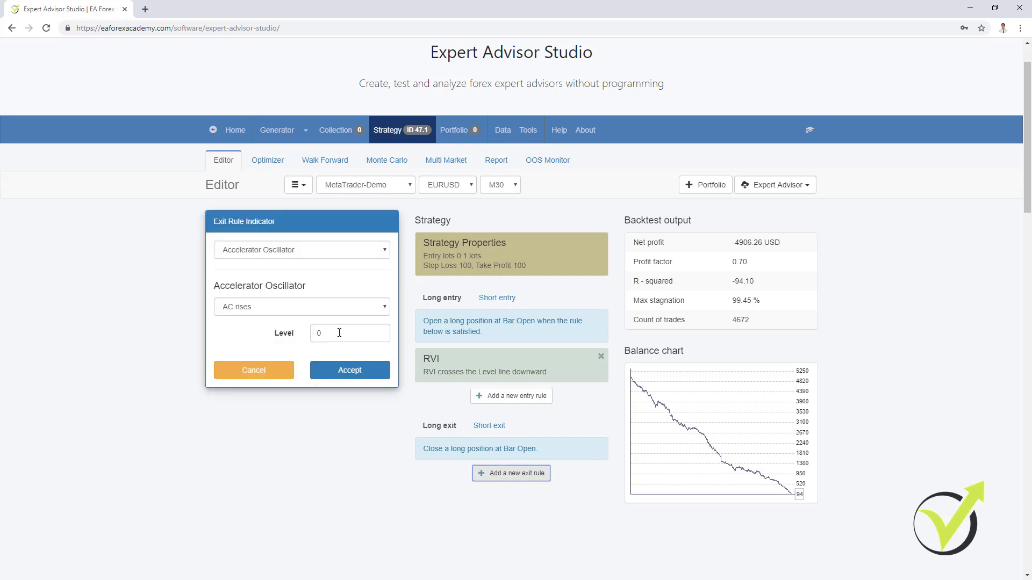
left_click(318, 251)
scroll(317, 309, "down", 3)
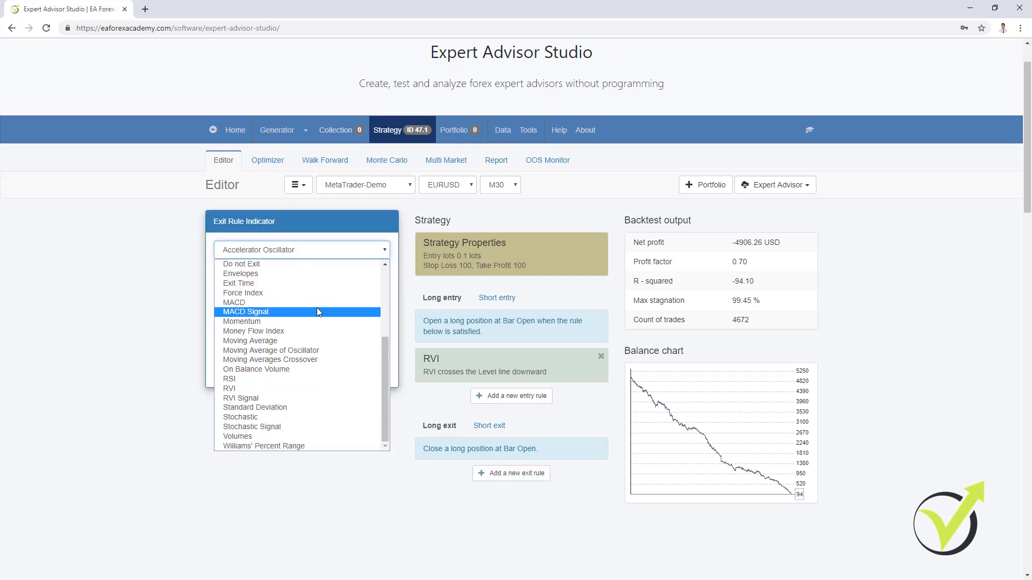
left_click(314, 379)
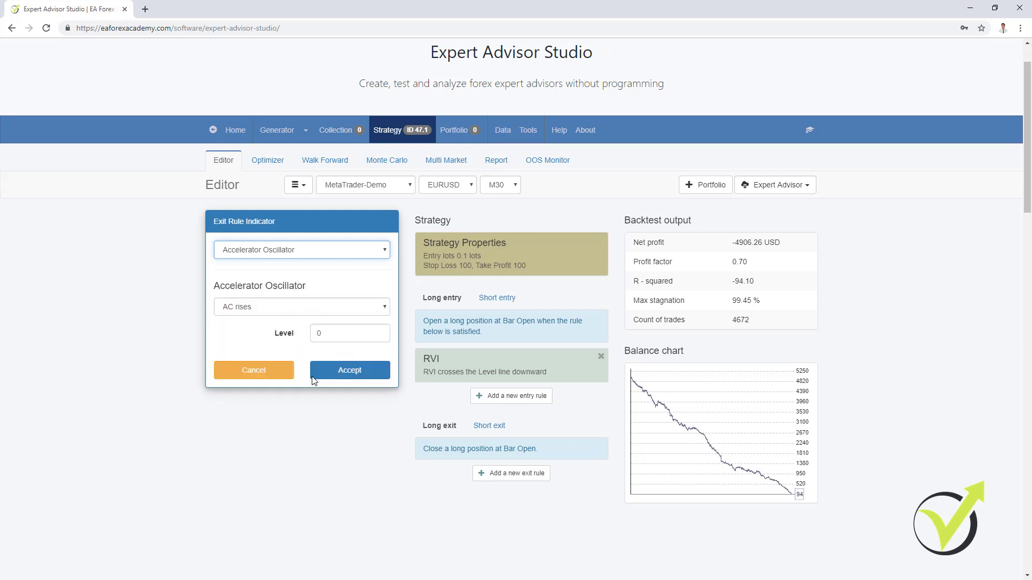
left_click(322, 310)
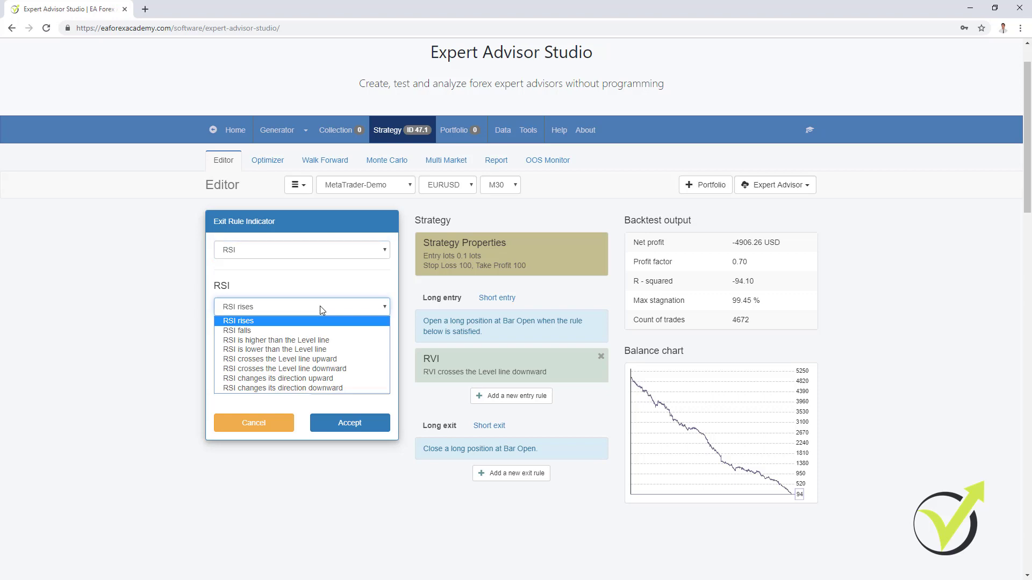
left_click(327, 360)
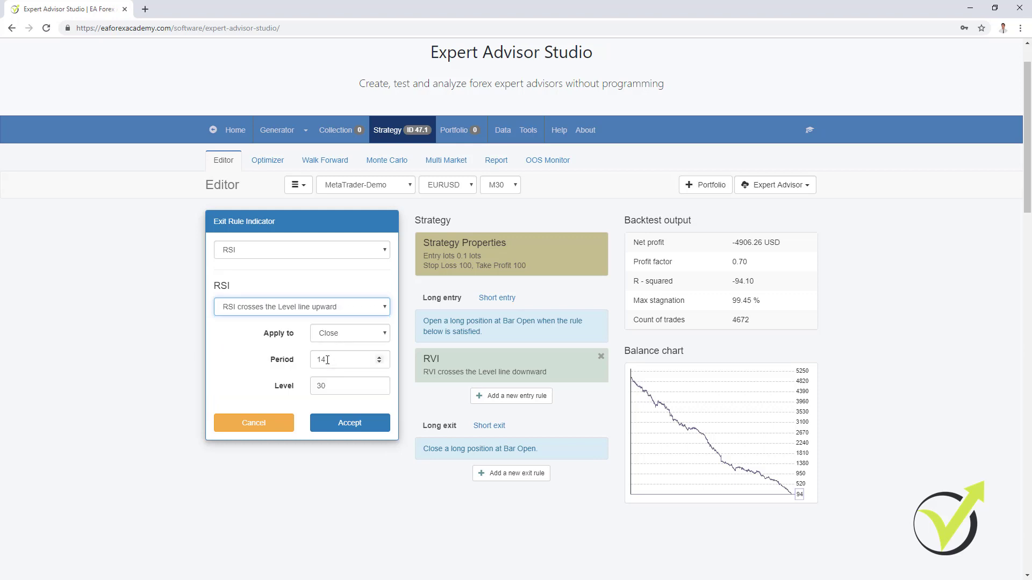
left_click(347, 423)
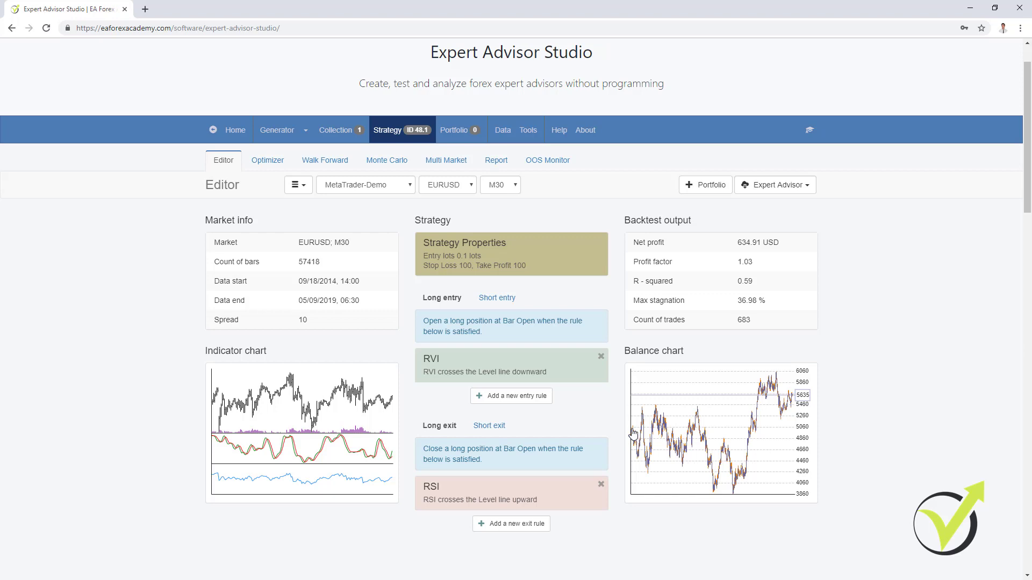
View the account settings among the Tools and return to the strategy Editor.
left_click(521, 133)
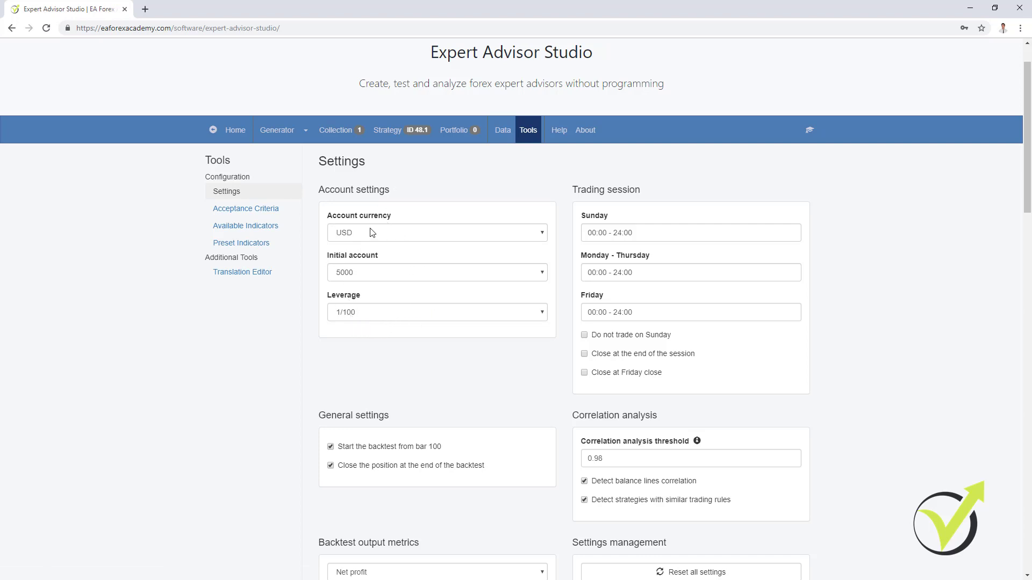
left_click(411, 132)
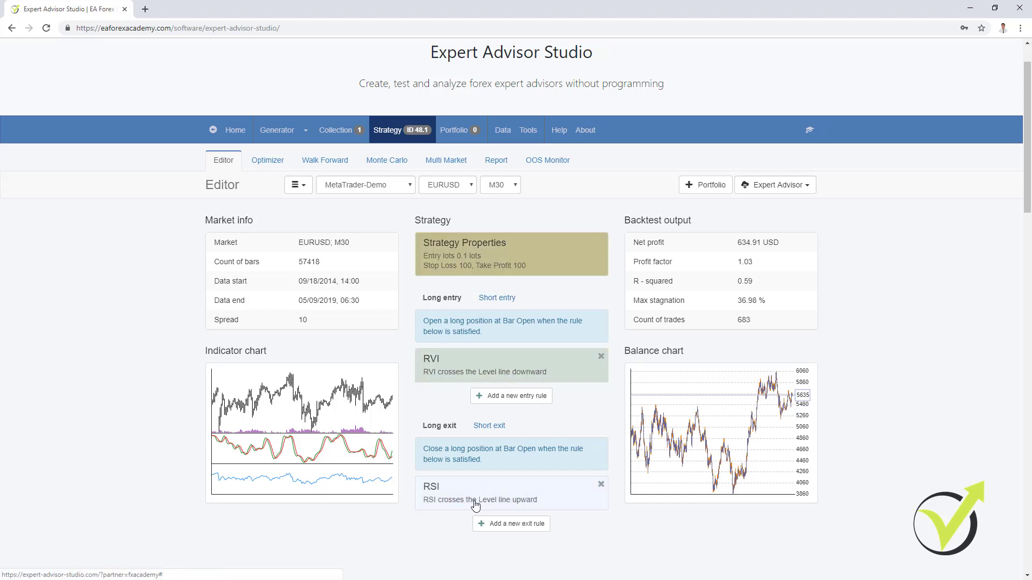
Raise the RVI entry rule's period to 11, 12 and finally 13, accepting each value to compare the backtests.
left_click(486, 376)
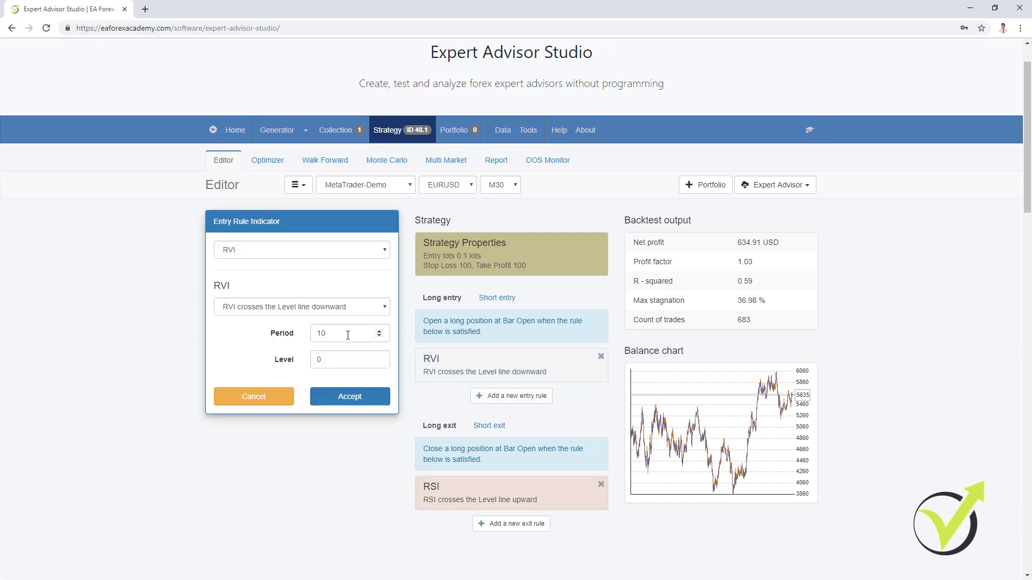
left_click(379, 331)
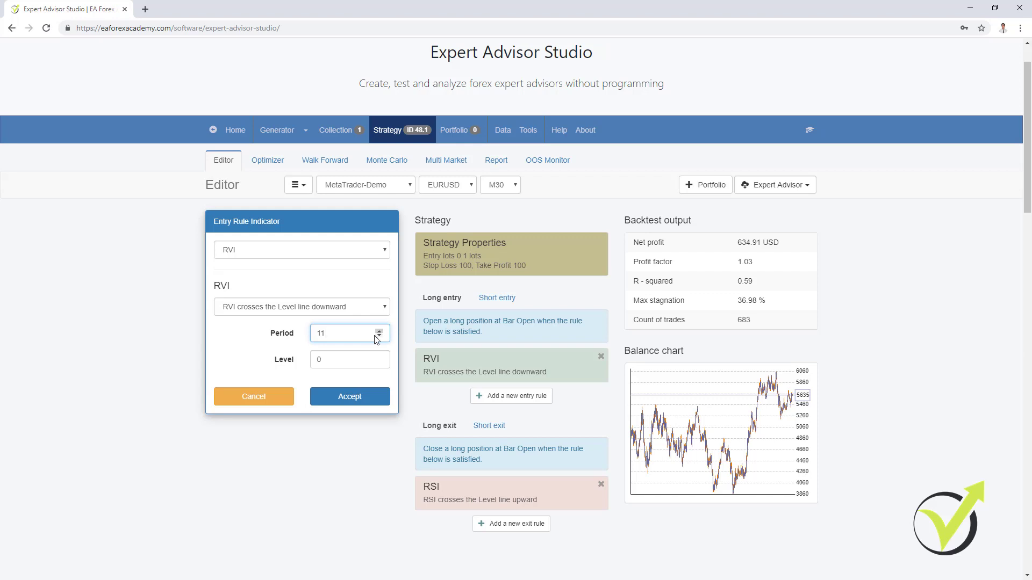
left_click(358, 401)
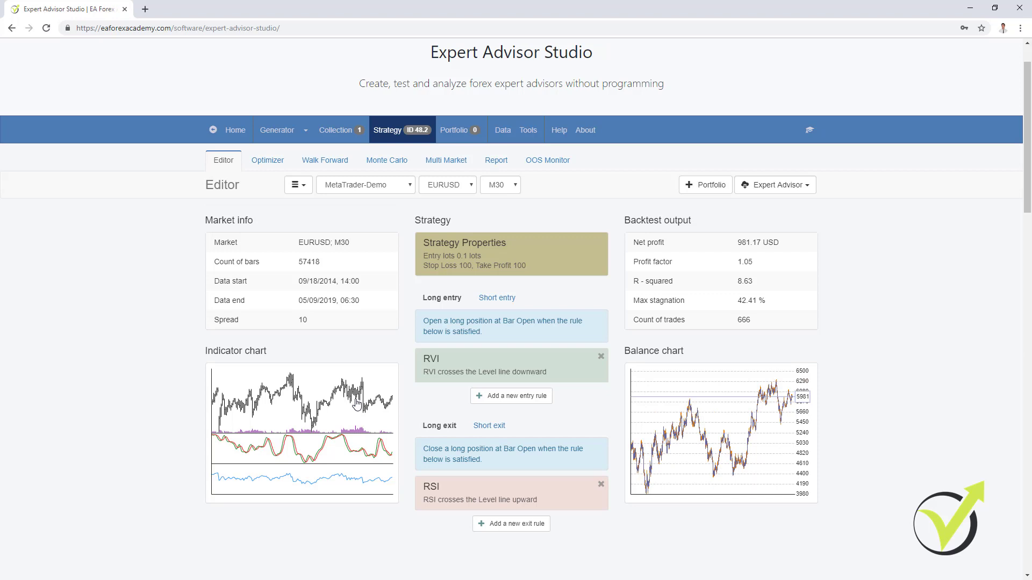
left_click(458, 360)
left_click(379, 336)
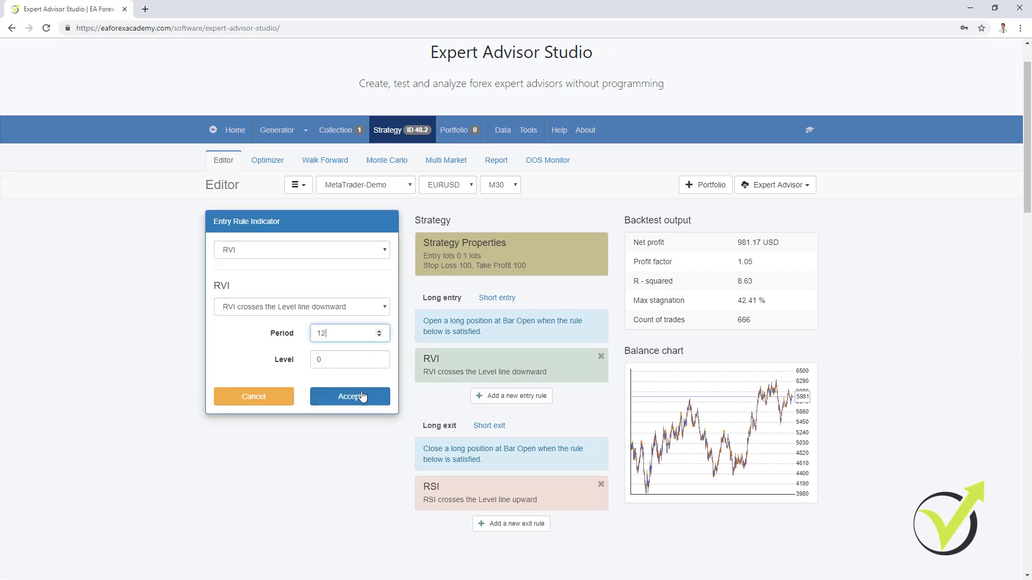
left_click(361, 397)
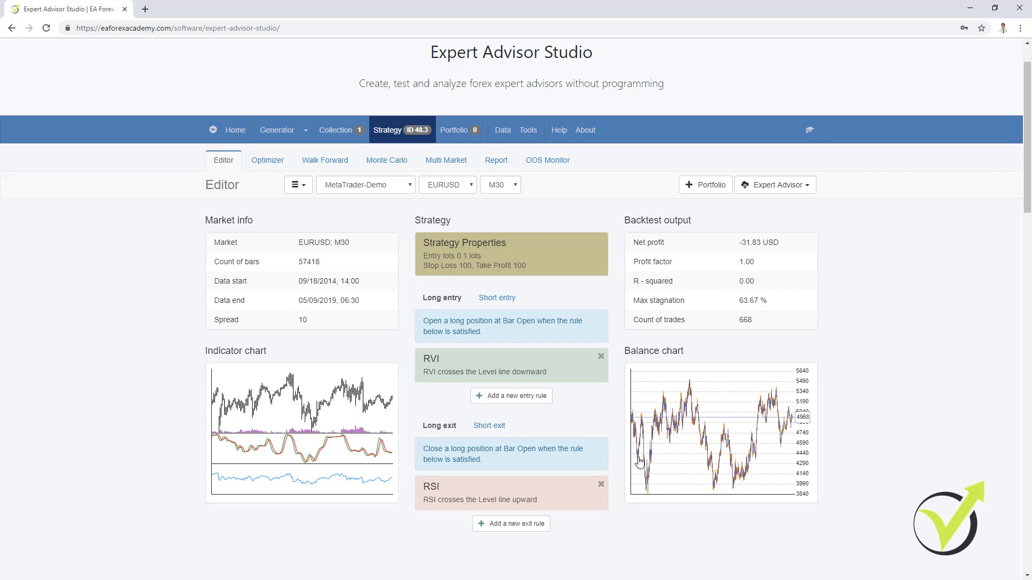
left_click(465, 367)
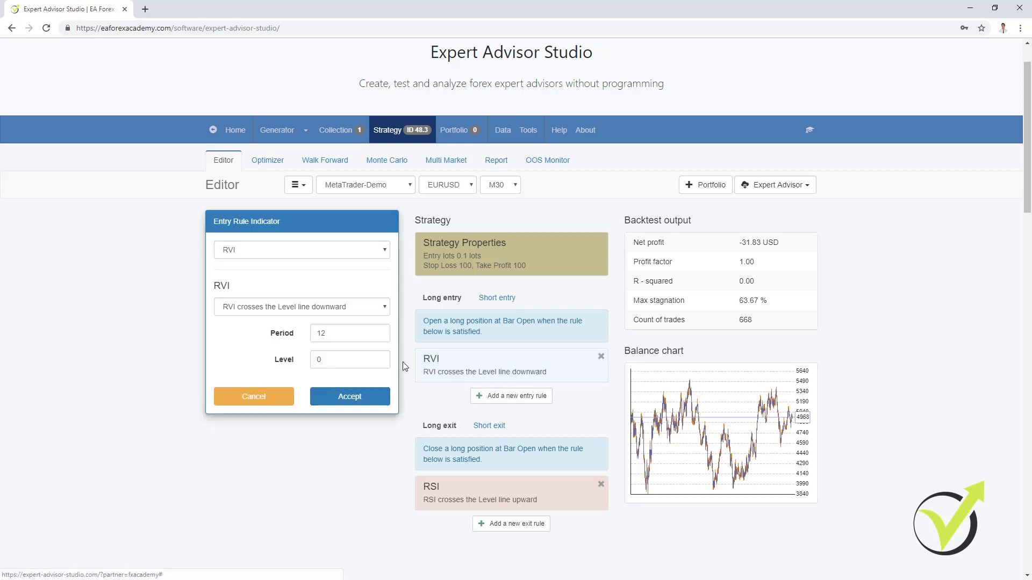
left_click(379, 330)
left_click(359, 396)
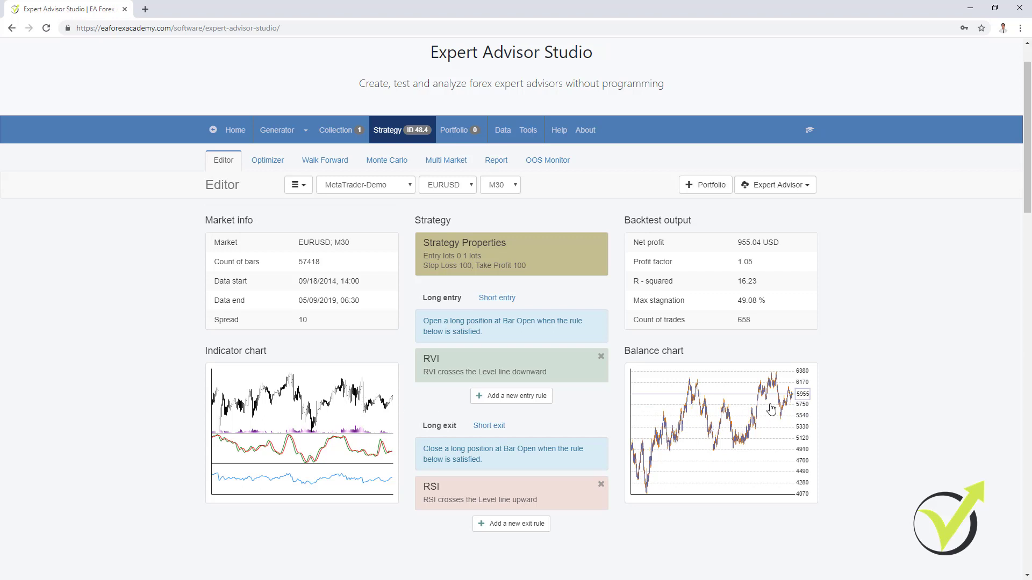
Set the RSI exit rule's period to 15 and accept the change.
left_click(543, 492)
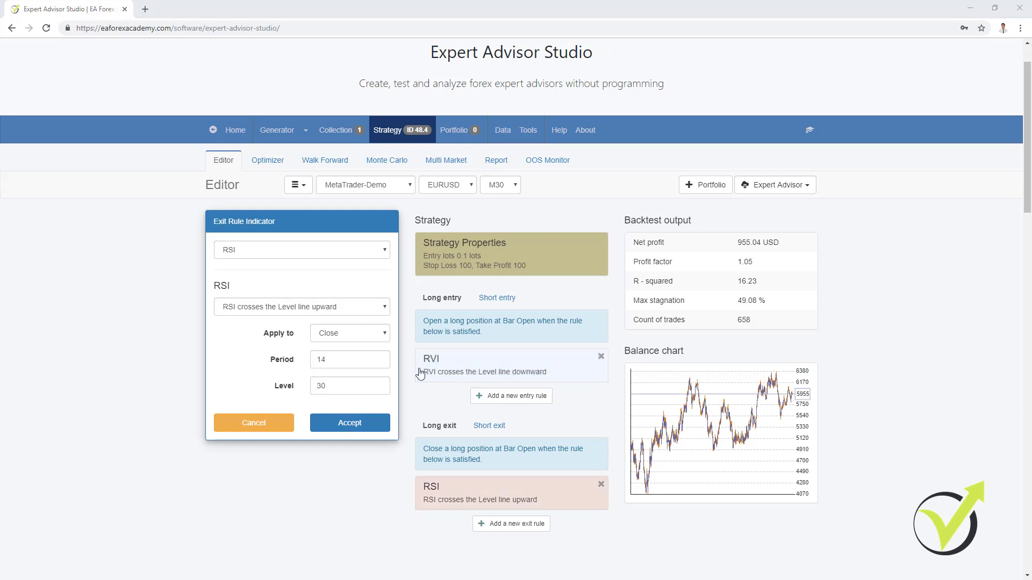
left_click(344, 364)
key("Up")
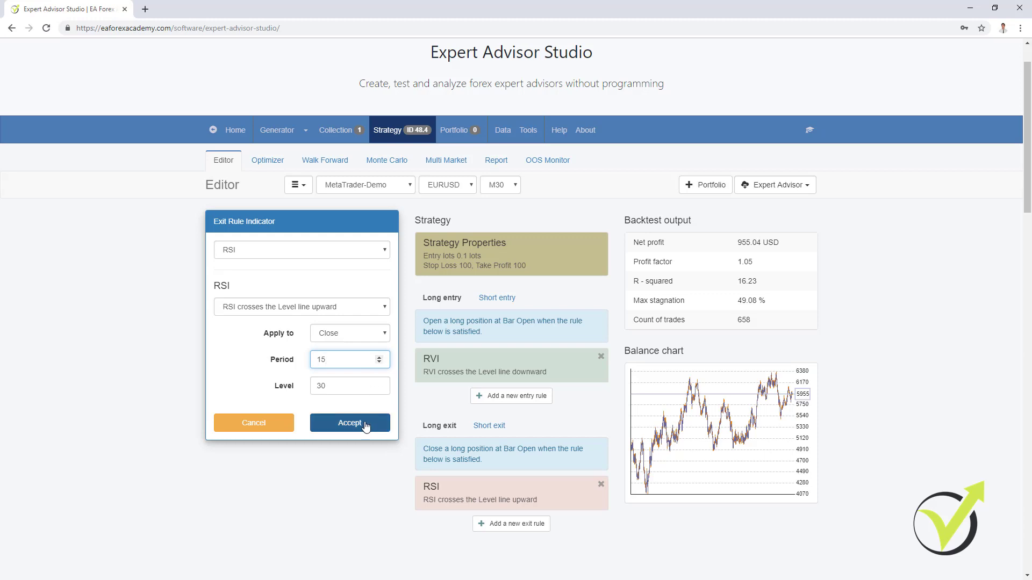
left_click(367, 425)
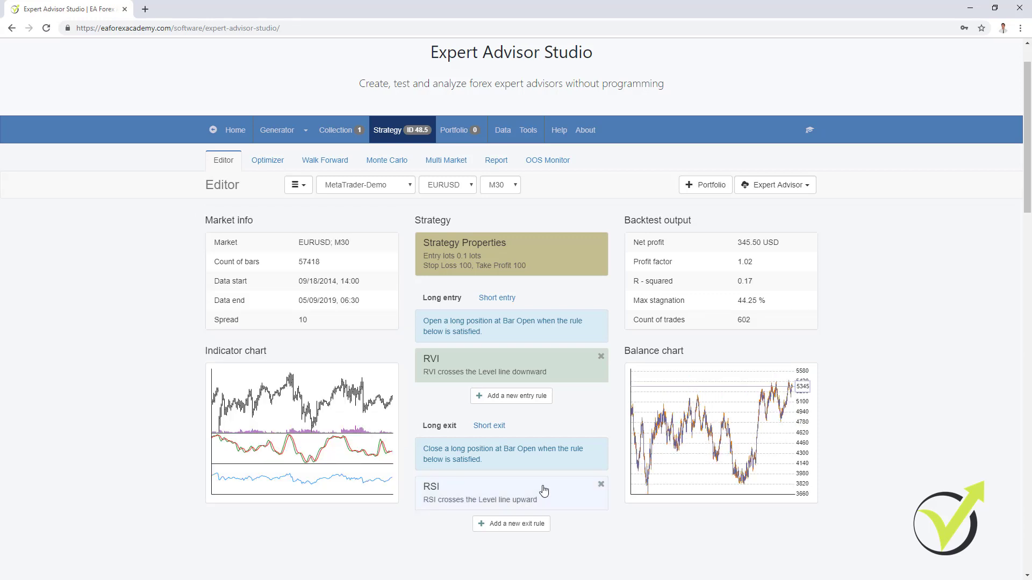
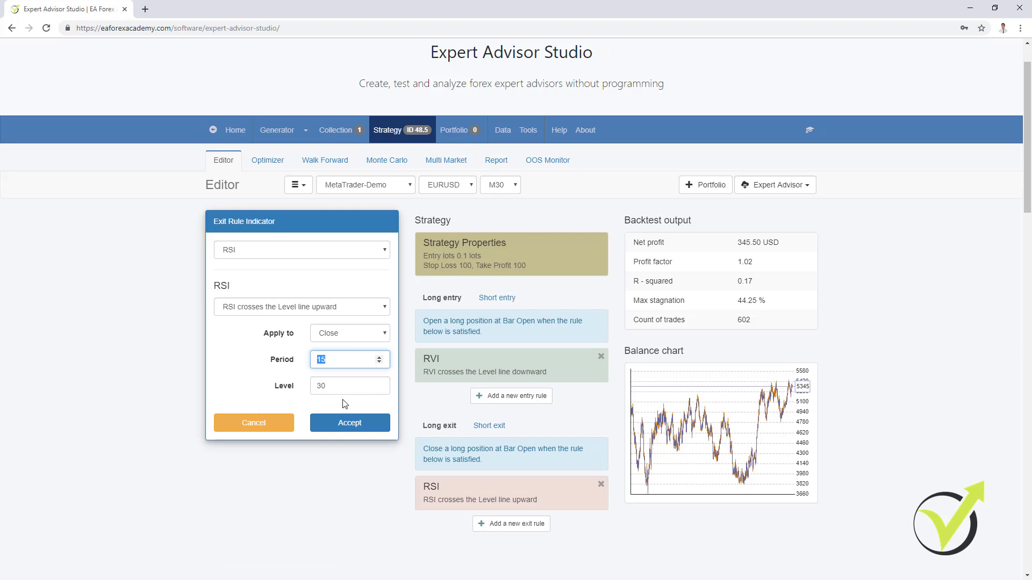
Set the RSI exit rule's period to 20 and its level to 50, and accept the changes.
type("20")
double_click(315, 386)
type("50")
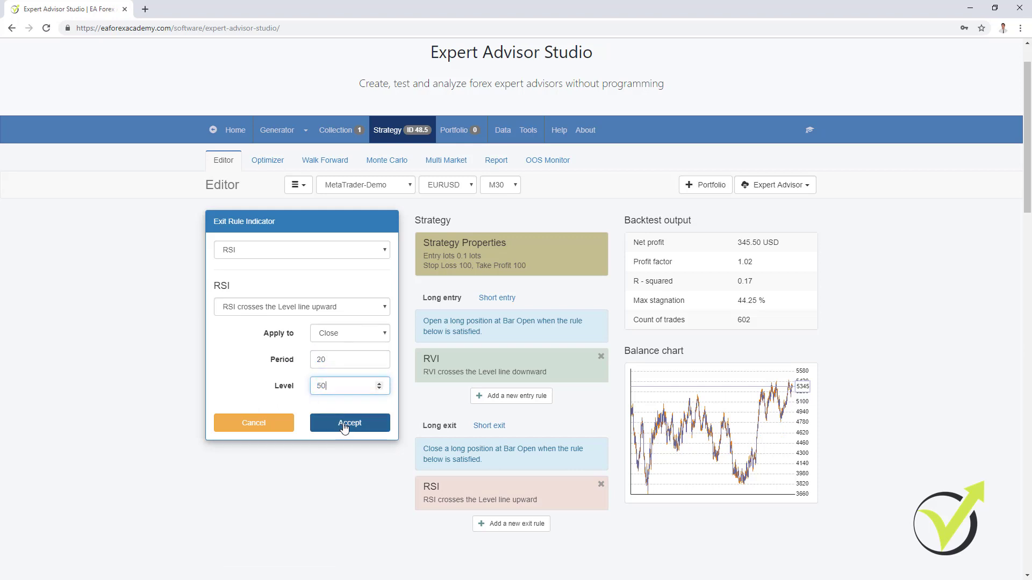
left_click(349, 424)
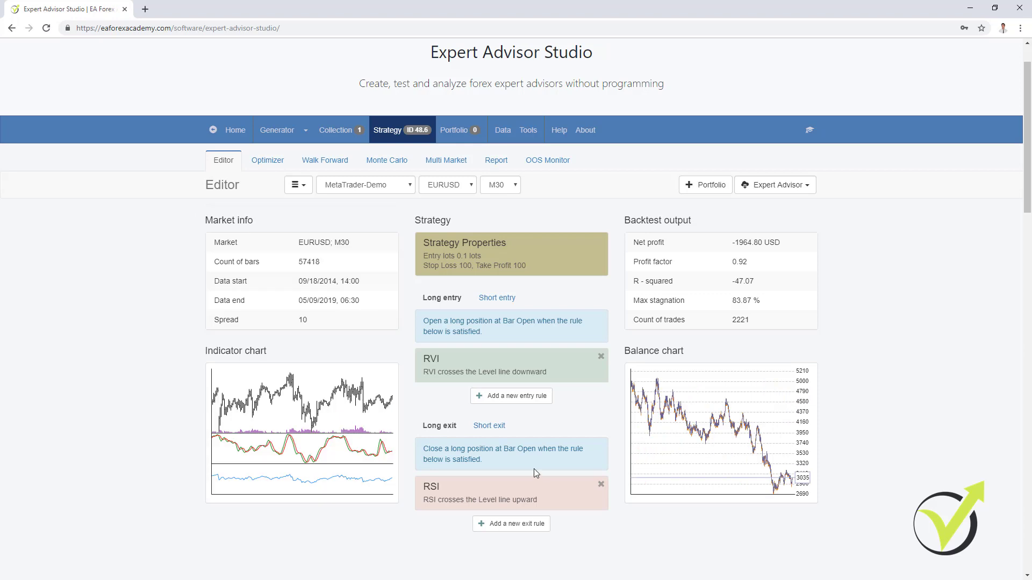
Set the RSI exit rule's period to 30 and its level to 80, and accept the changes.
left_click(533, 490)
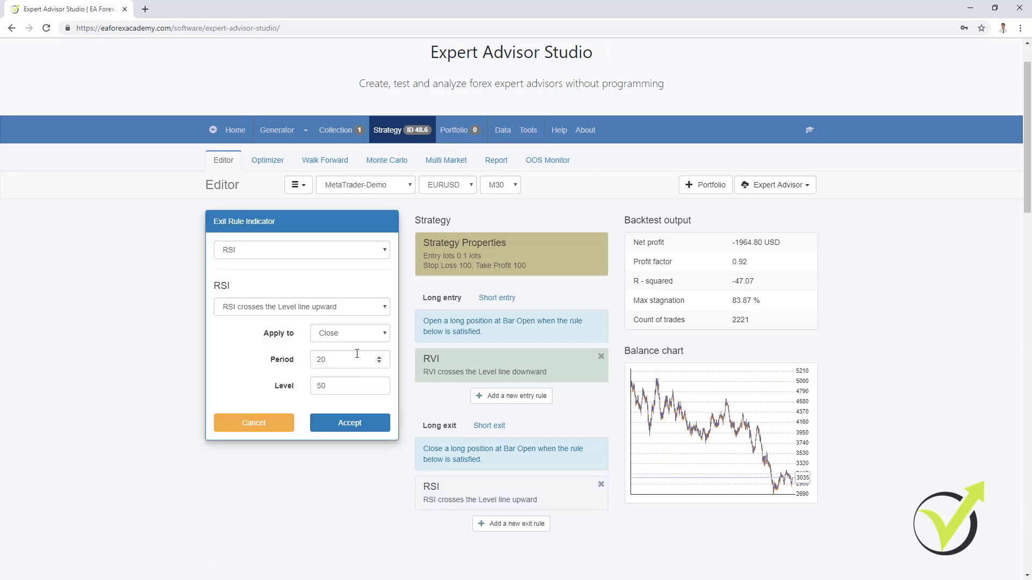
double_click(334, 356)
type("30")
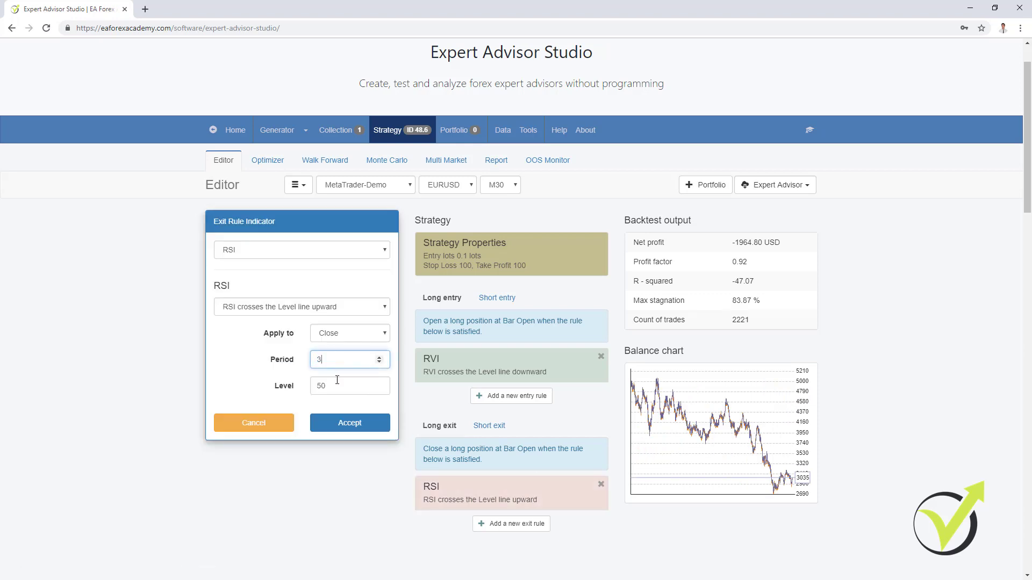
double_click(333, 386)
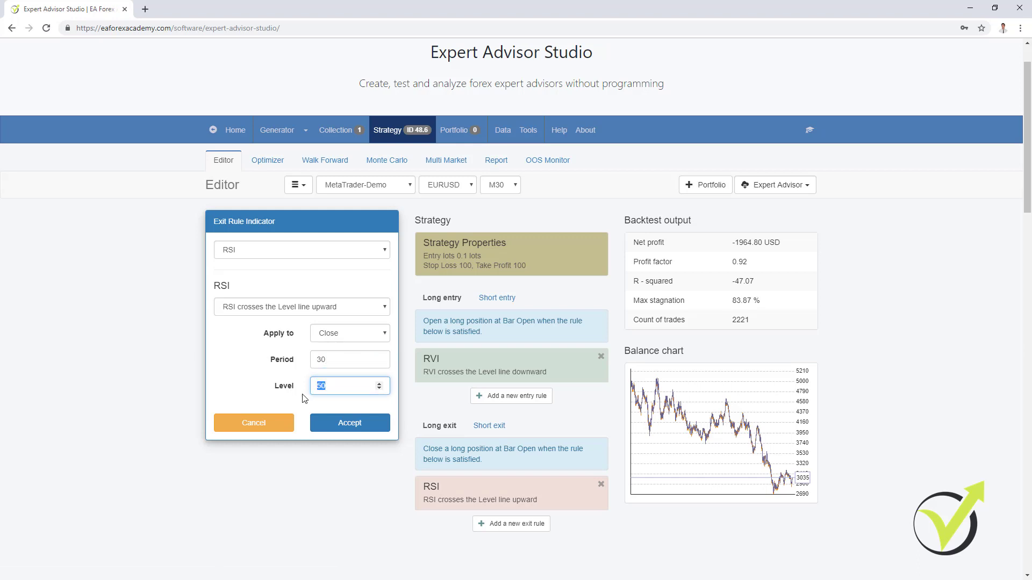
type("60")
left_click(340, 424)
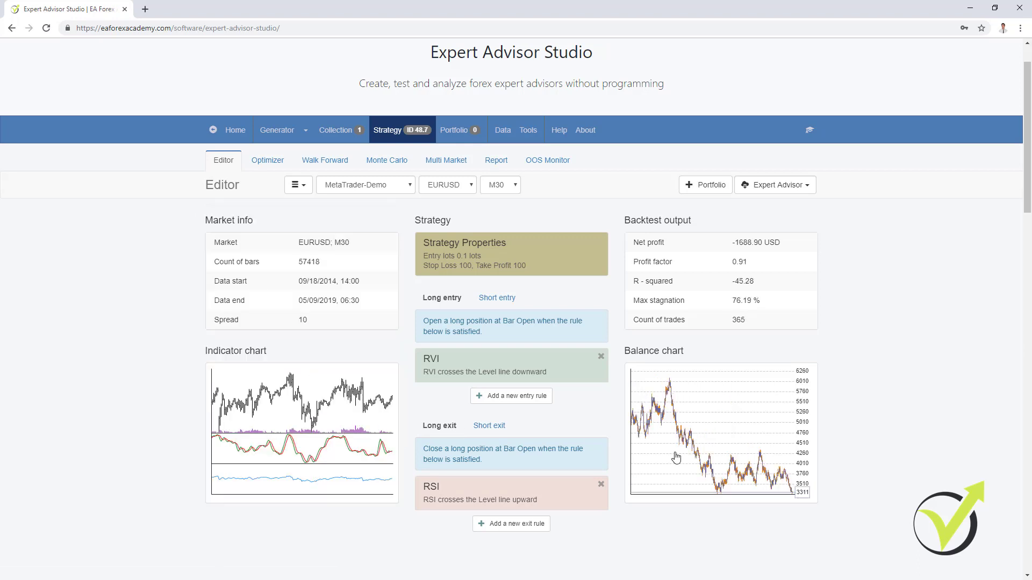
Set the RSI exit rule's period to 27 and its level to 78, and accept the changes.
left_click(519, 497)
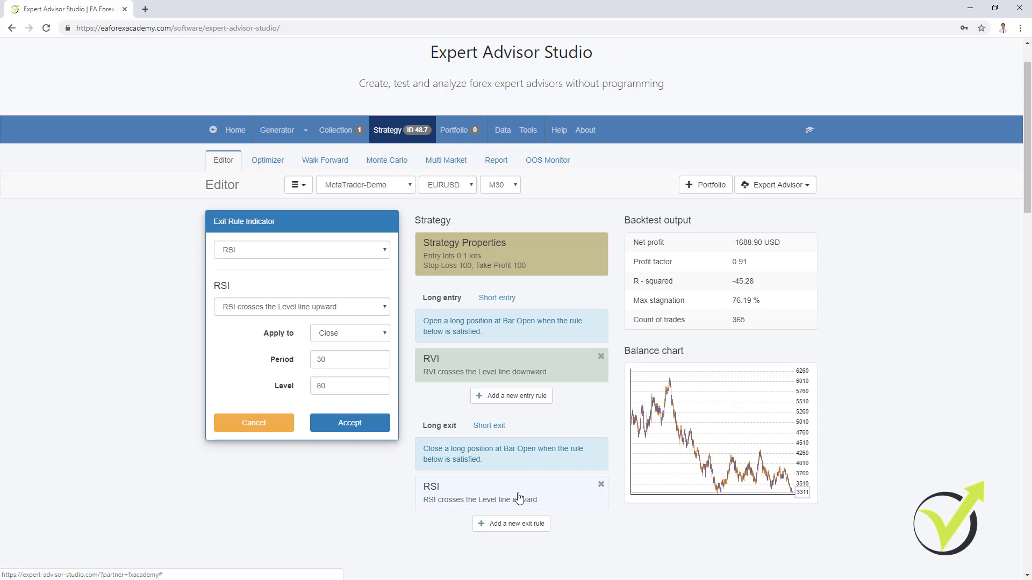
left_click(379, 366)
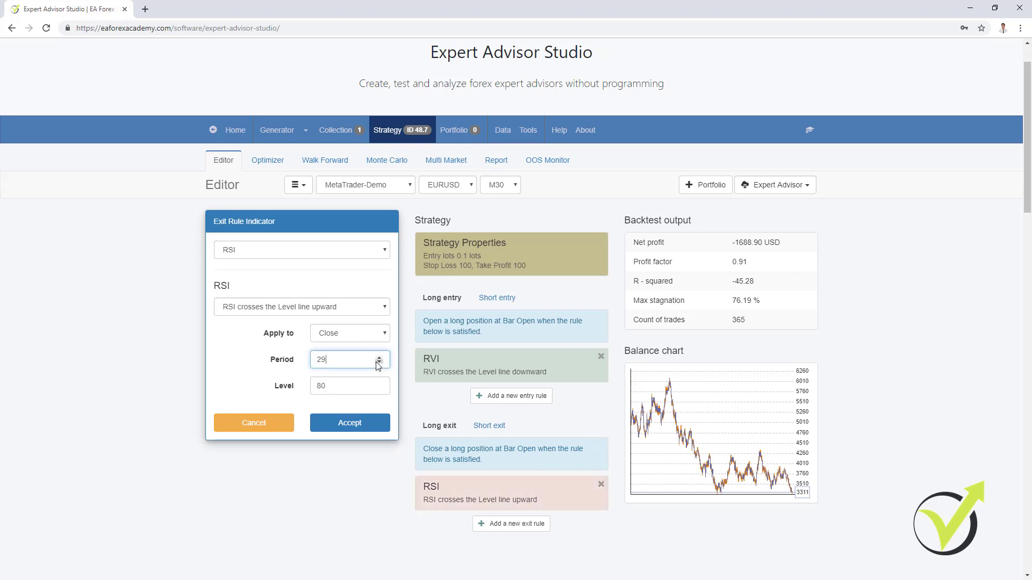
left_click(380, 389)
left_click(379, 389)
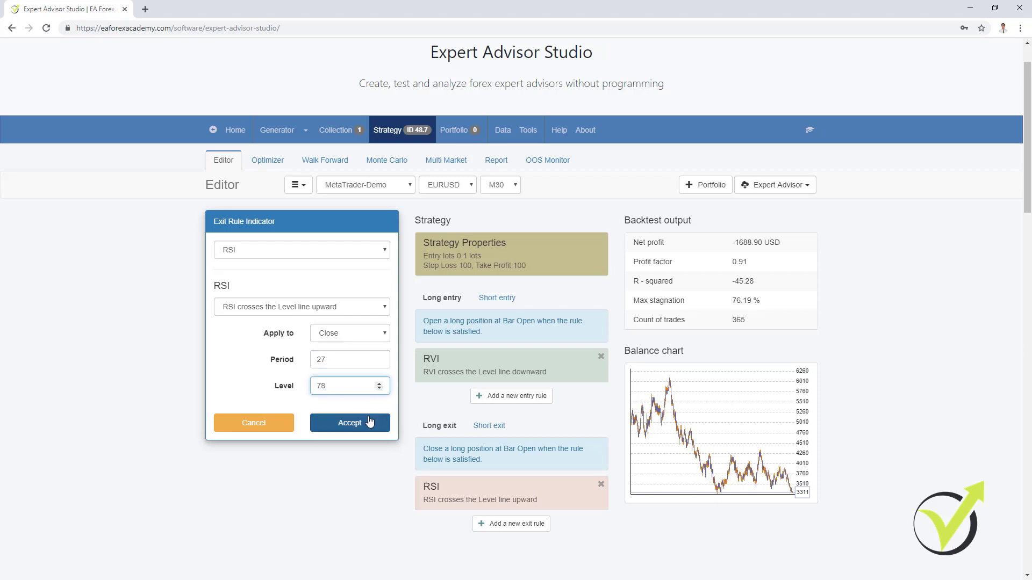
left_click(369, 421)
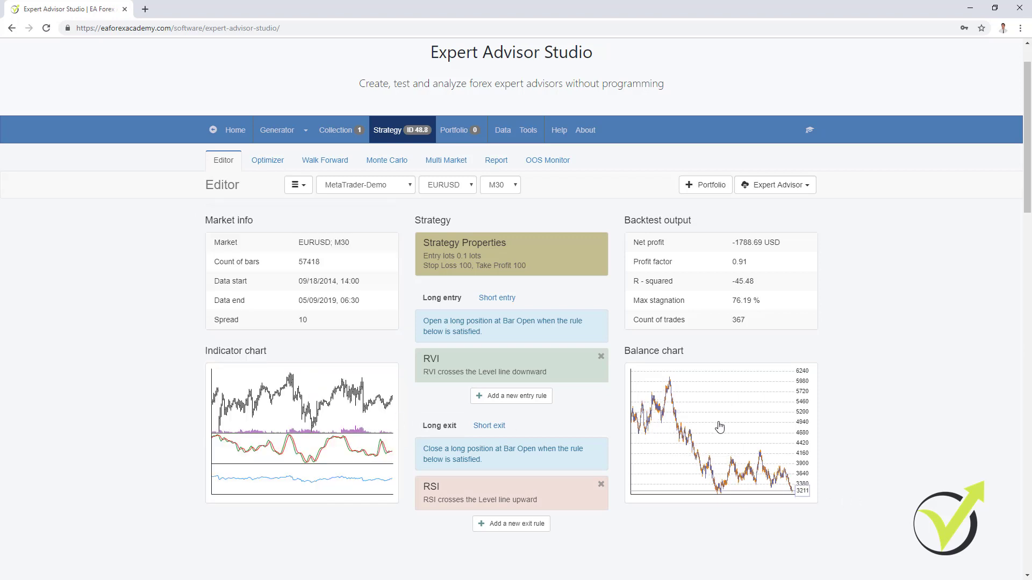
Lower the RVI entry rule's level to -0.05 and then to -0.1, accepting each value to compare the backtests.
left_click(513, 375)
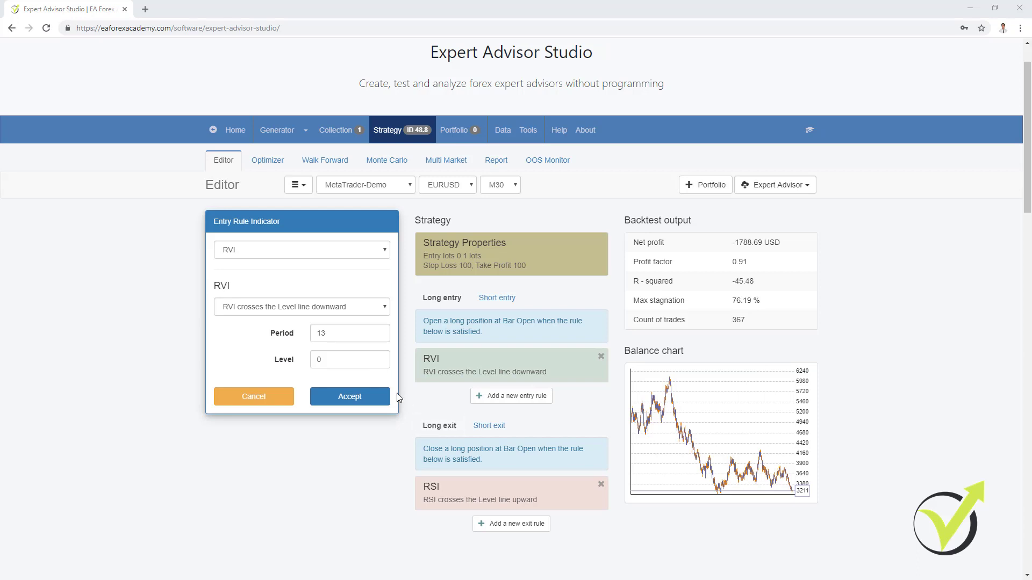
left_click(380, 363)
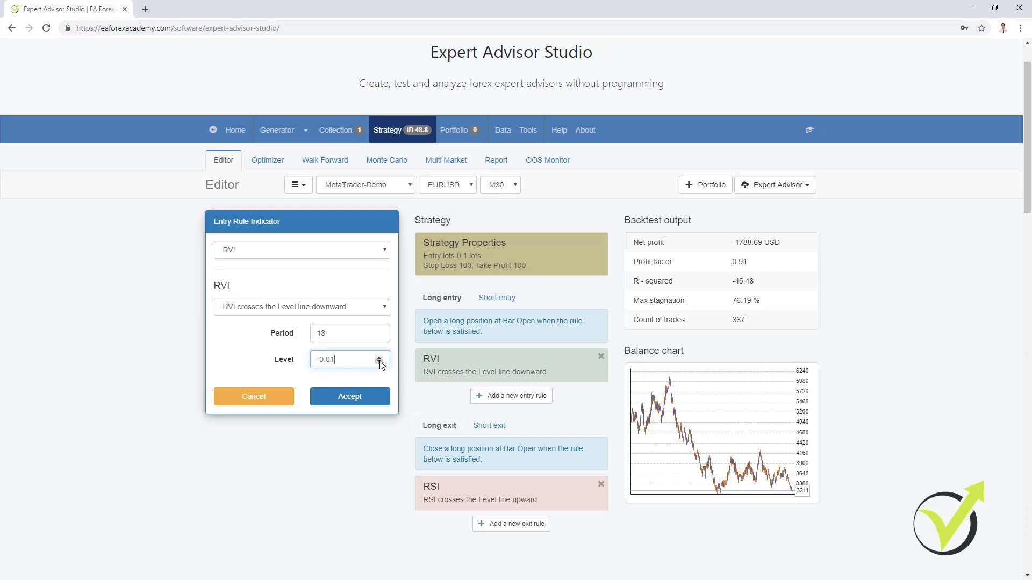
left_click(350, 397)
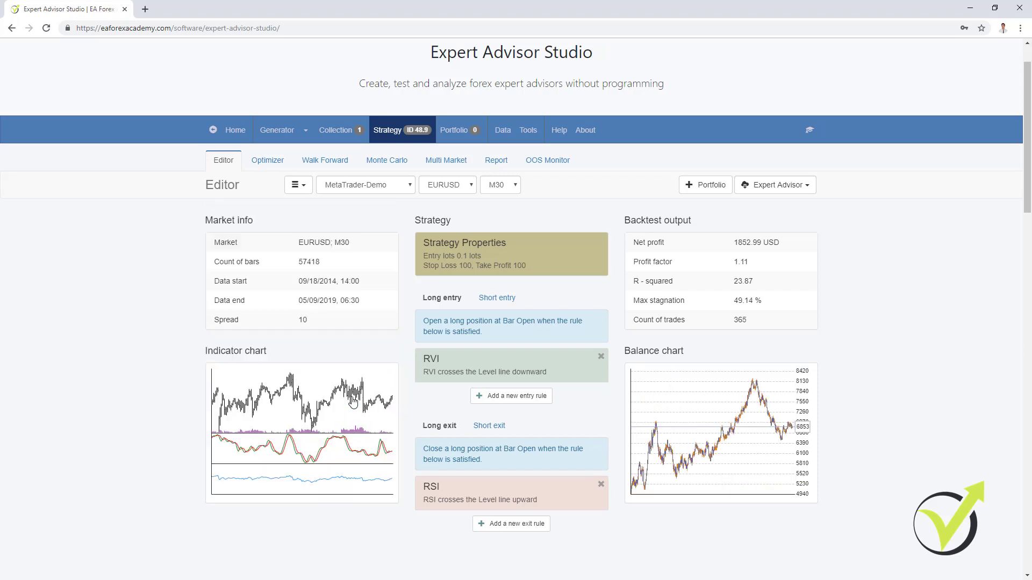
left_click(532, 371)
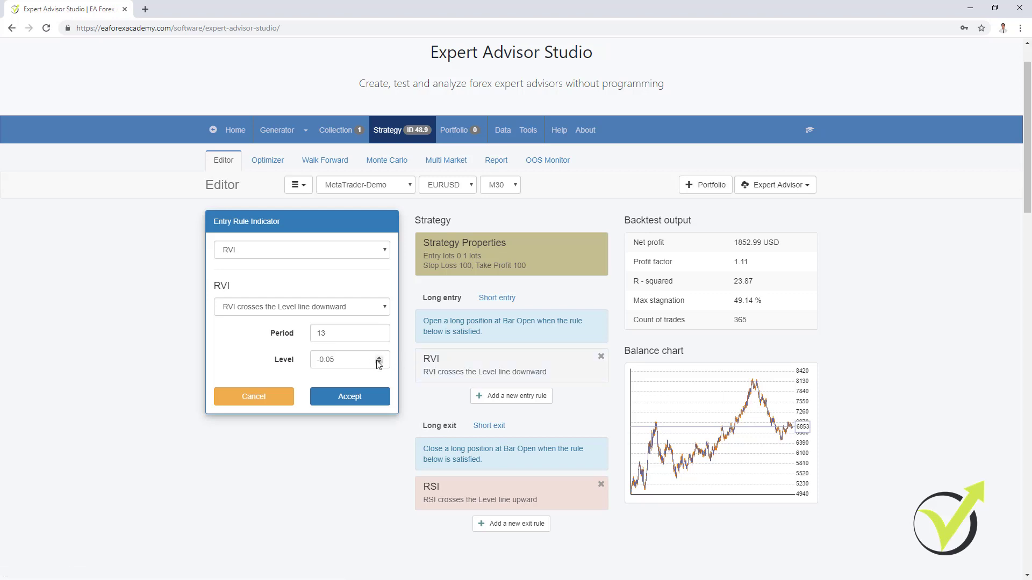
left_click(379, 362)
left_click(379, 362)
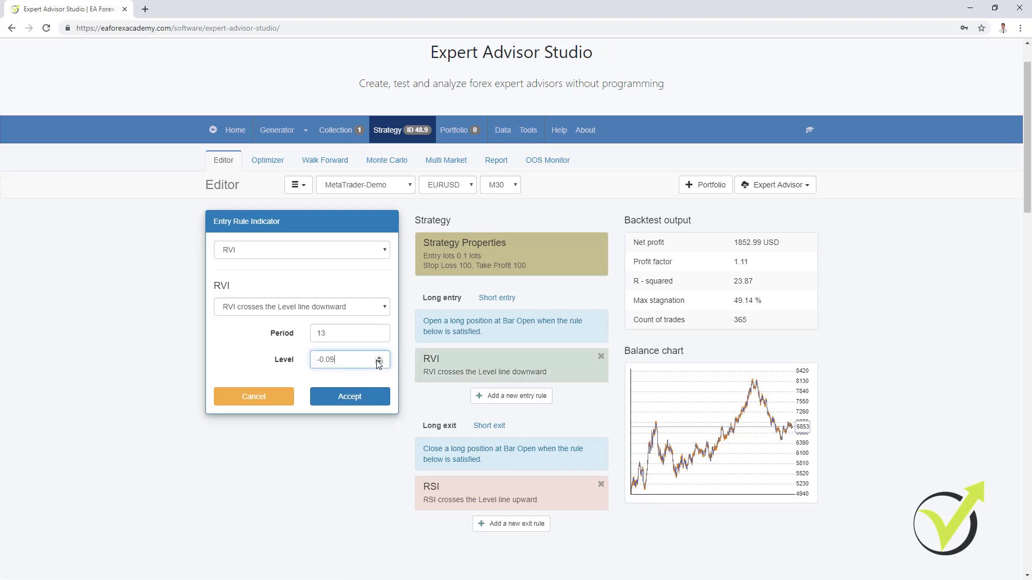
left_click(378, 362)
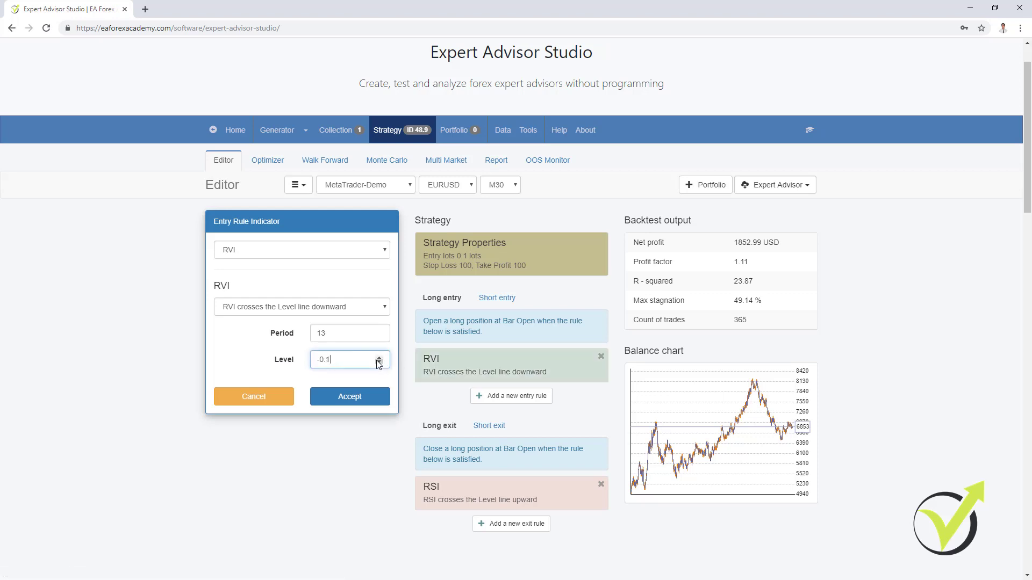
left_click(349, 398)
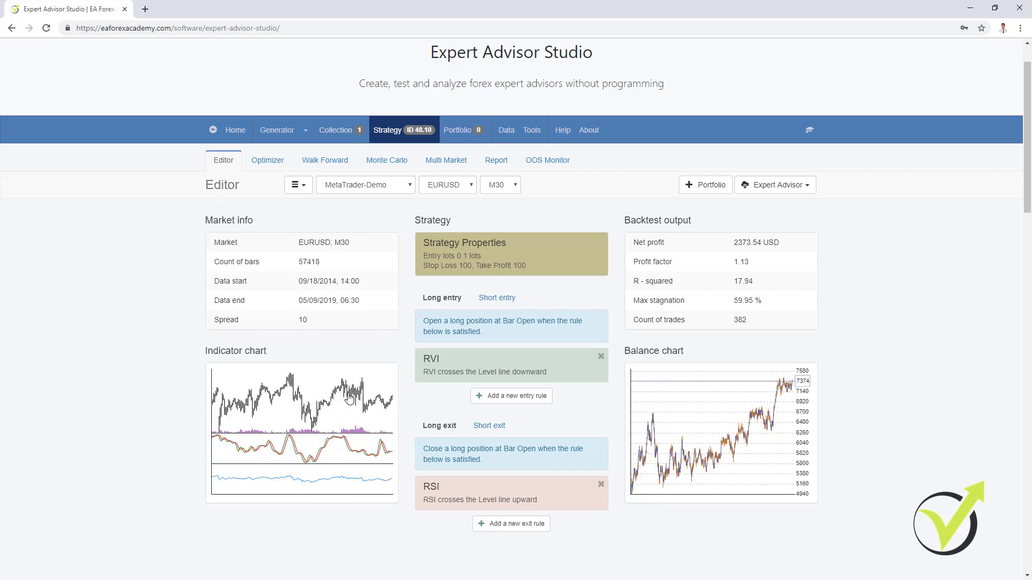
Lower the RVI entry rule's level to -0.12 and then to -0.15, accepting each value to compare the backtests.
left_click(463, 369)
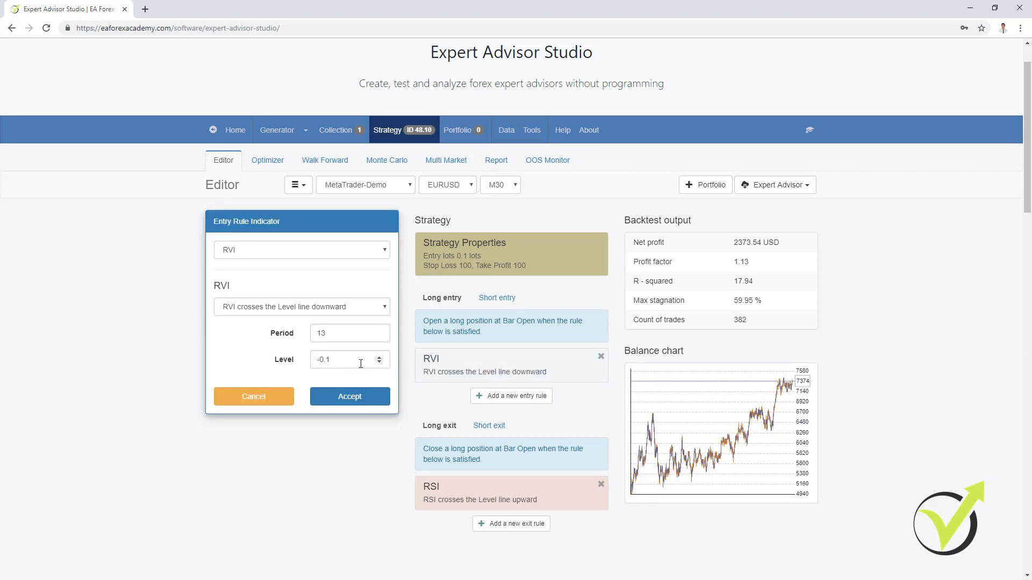
left_click(379, 363)
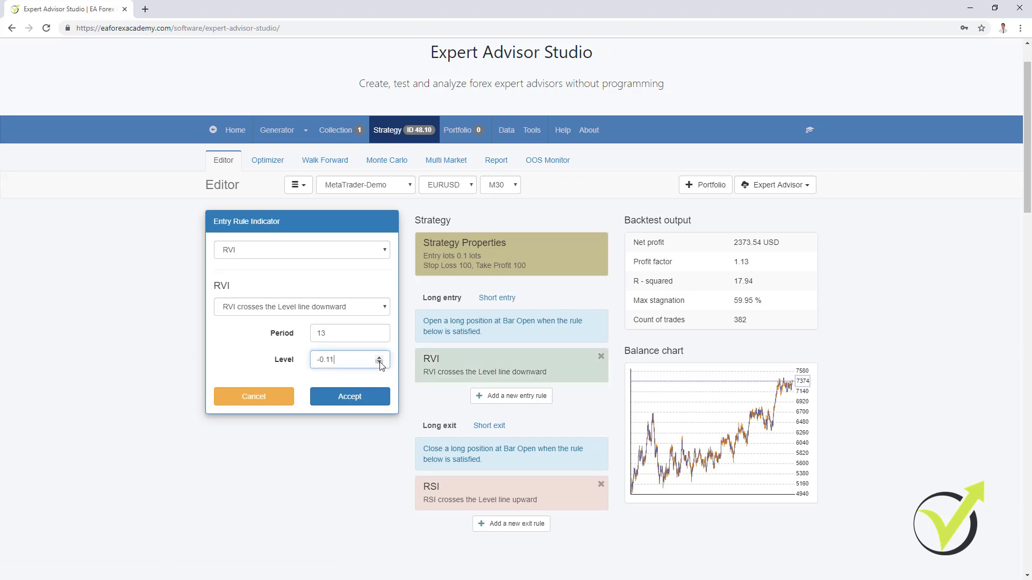
left_click(379, 362)
left_click(352, 397)
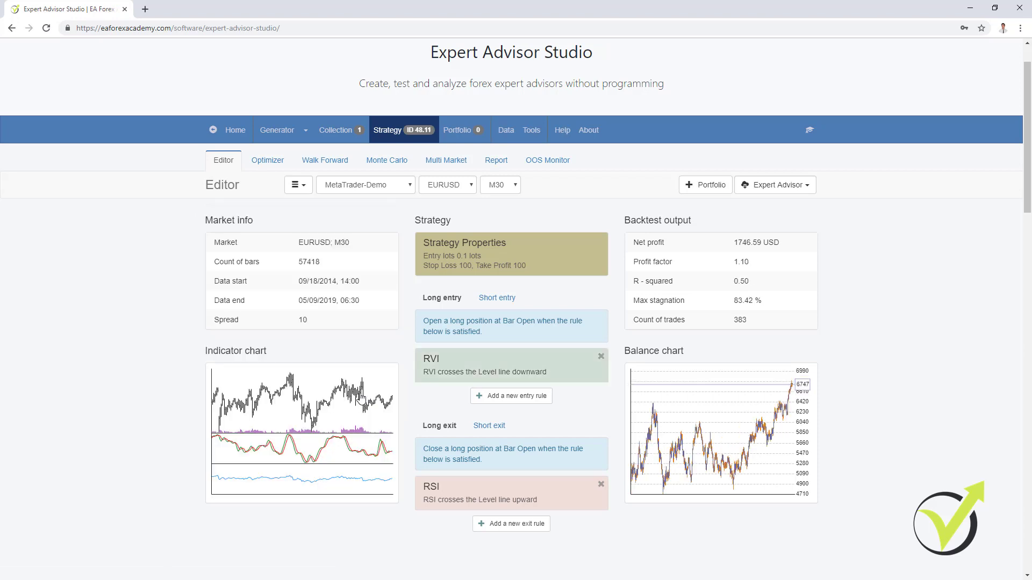
left_click(448, 359)
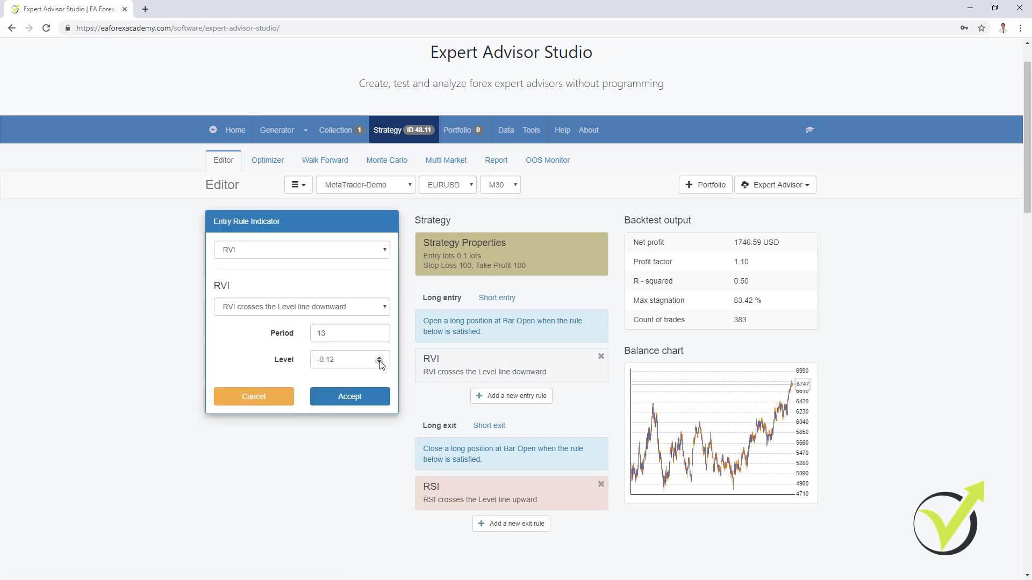
left_click(380, 363)
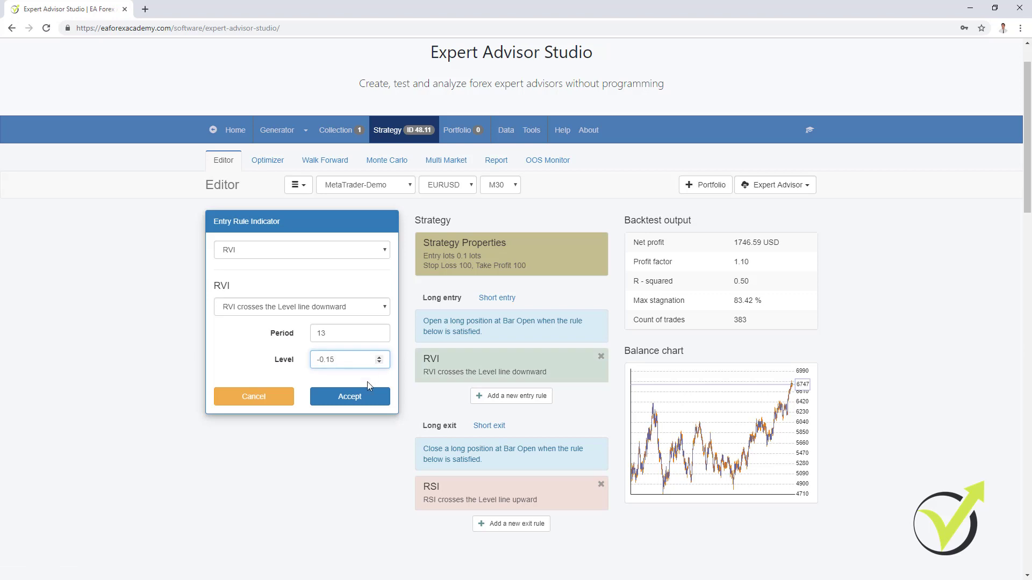
left_click(367, 399)
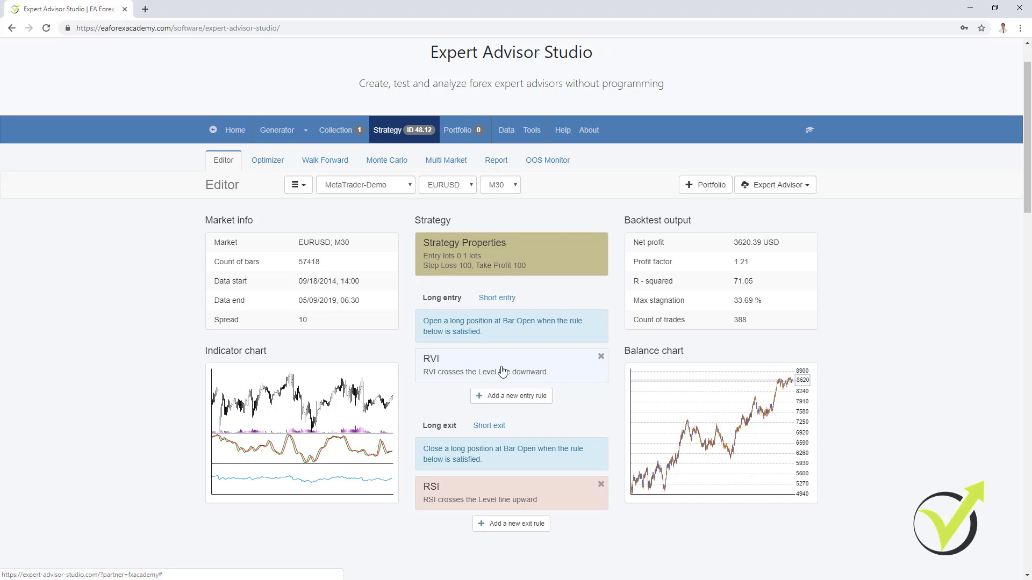
Try a level of -0.2 for the RVI entry rule and accept the change.
left_click(465, 379)
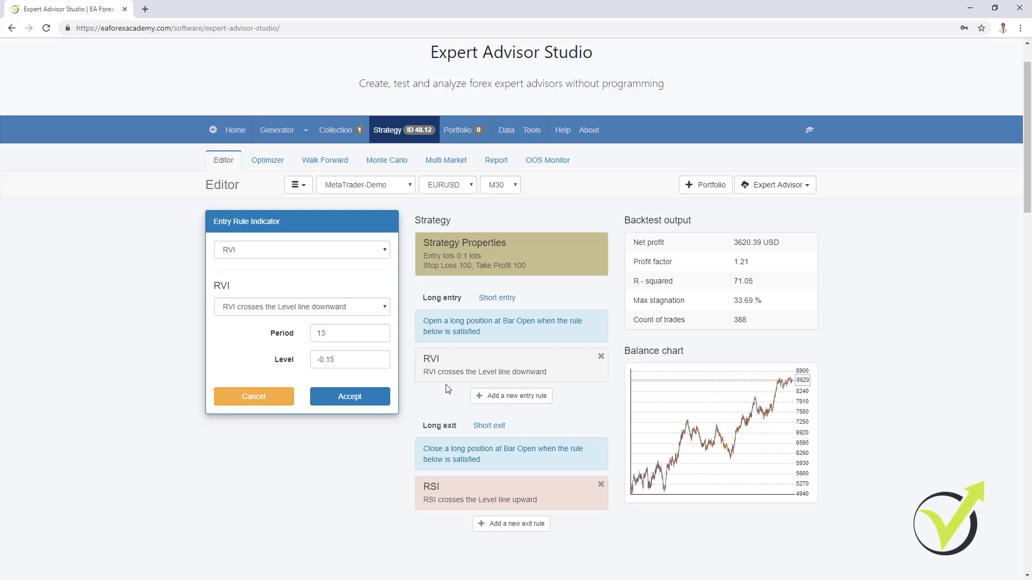
left_click(379, 363)
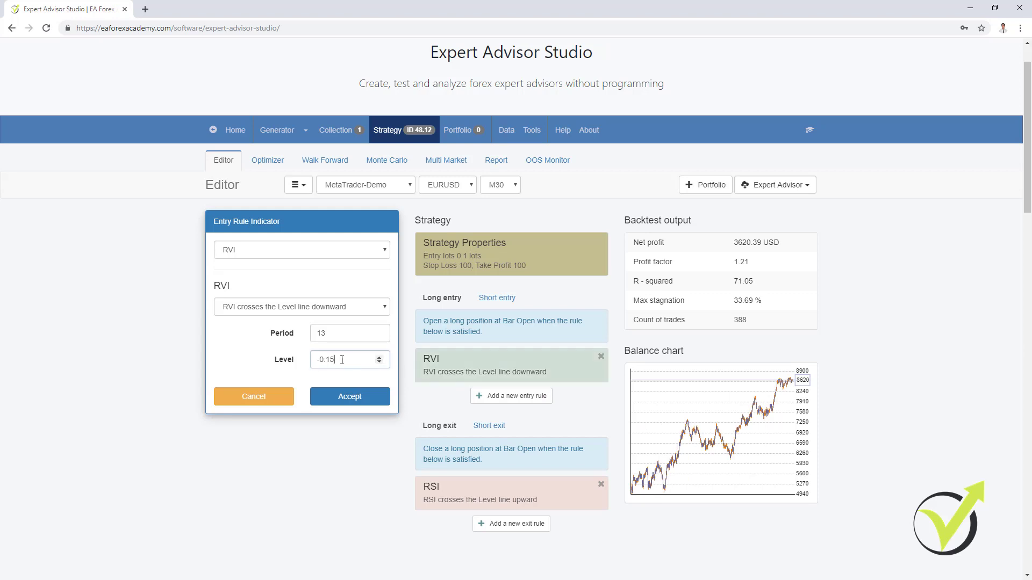
left_click(351, 403)
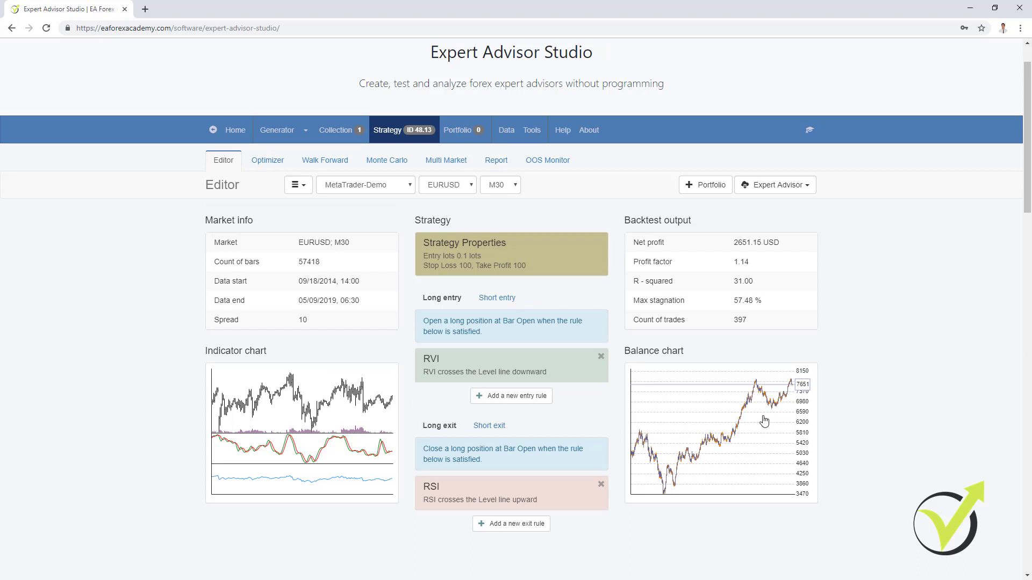
Return the RVI entry rule's level to -0.15, accept it, and recheck the rule's parameters without changing them.
left_click(440, 377)
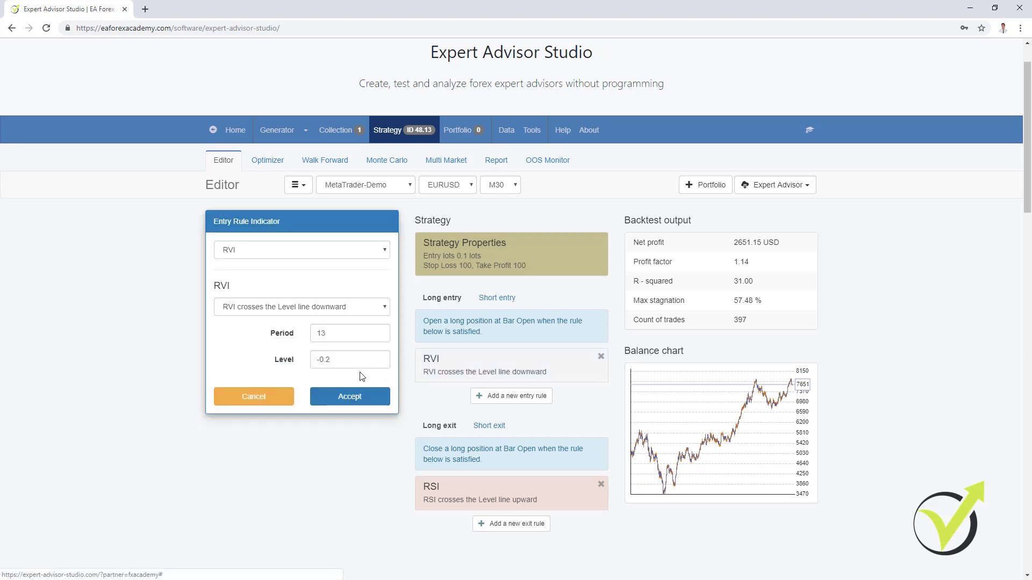
left_click(338, 367)
key("shift+Left")
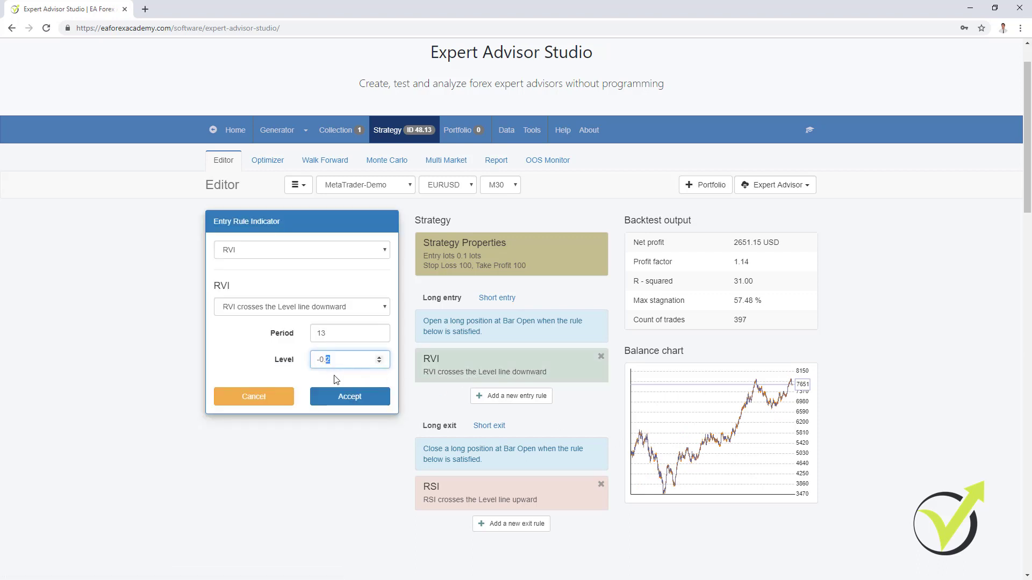
type("15")
left_click(347, 397)
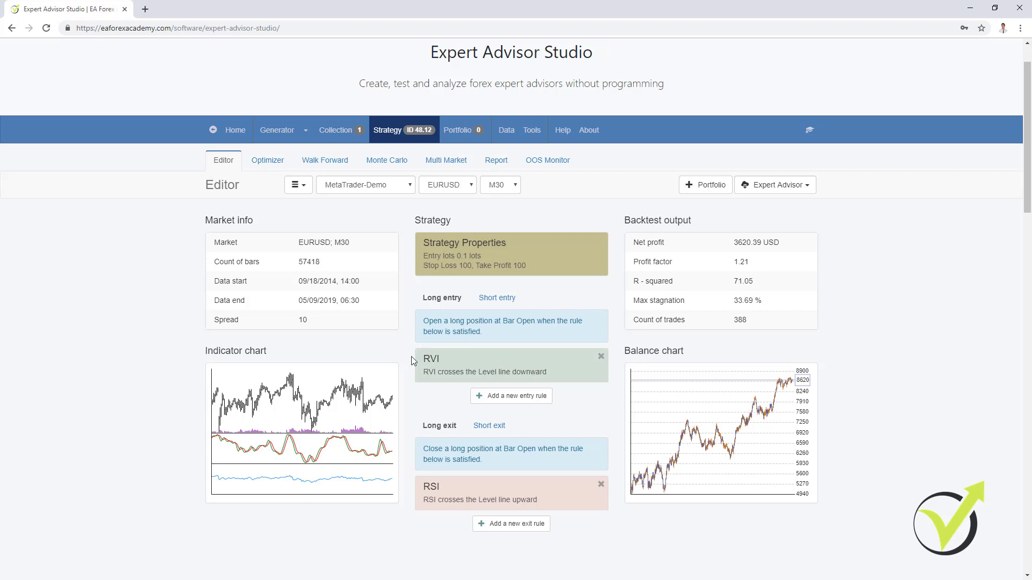
left_click(467, 365)
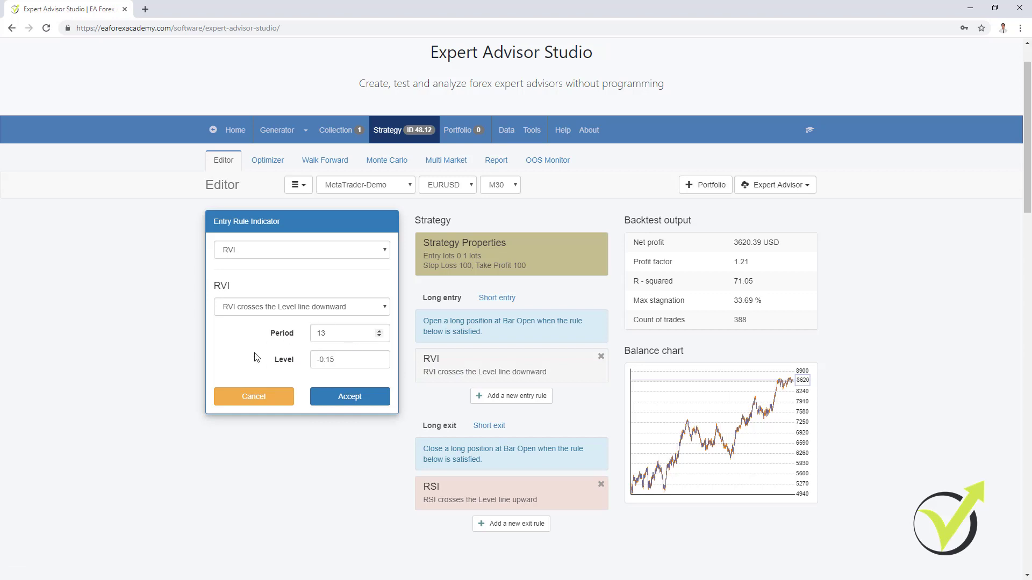
left_click(258, 398)
Set the RSI exit rule's level to 80 and accept the change.
left_click(434, 499)
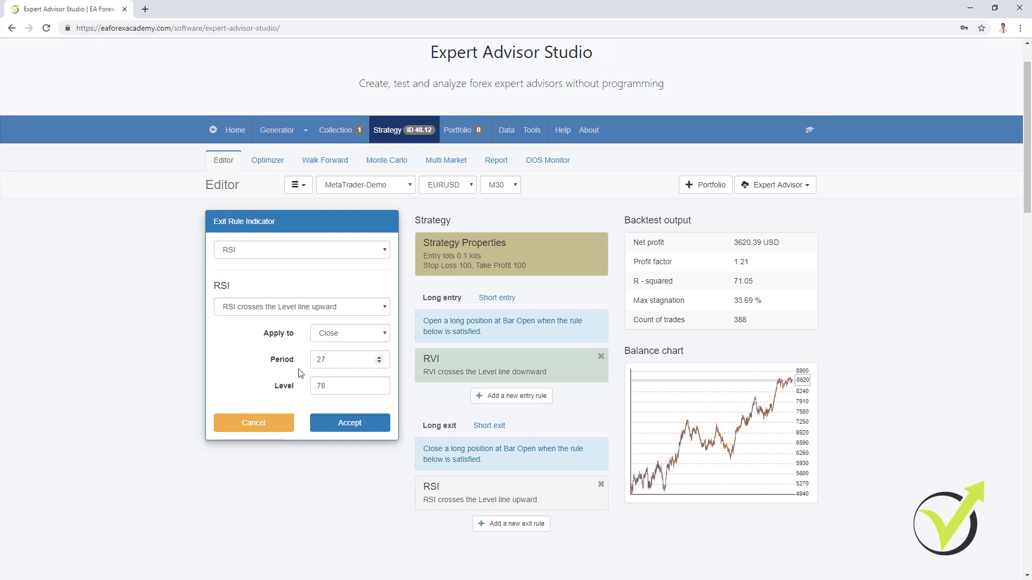
left_click_drag(364, 385, 310, 386)
type("80")
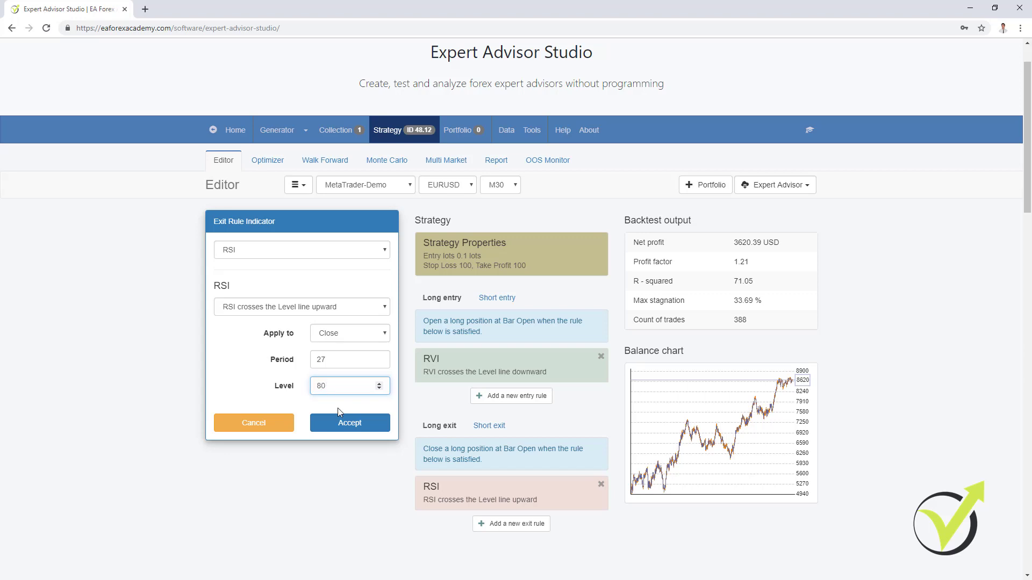
left_click(346, 424)
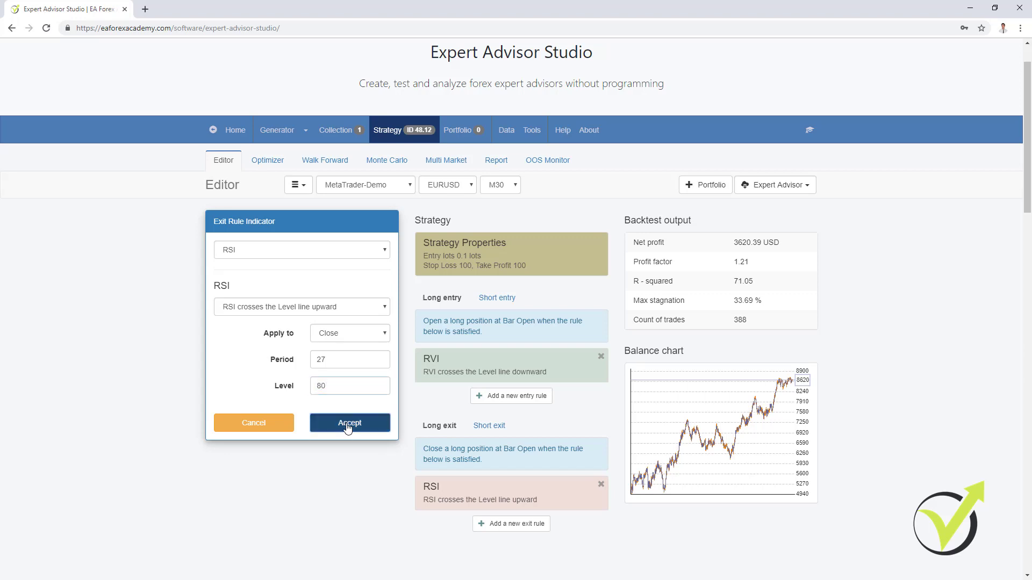
Set the RSI exit rule's level to 50 and accept the change.
left_click(427, 511)
left_click_drag(342, 388, 242, 402)
type("50")
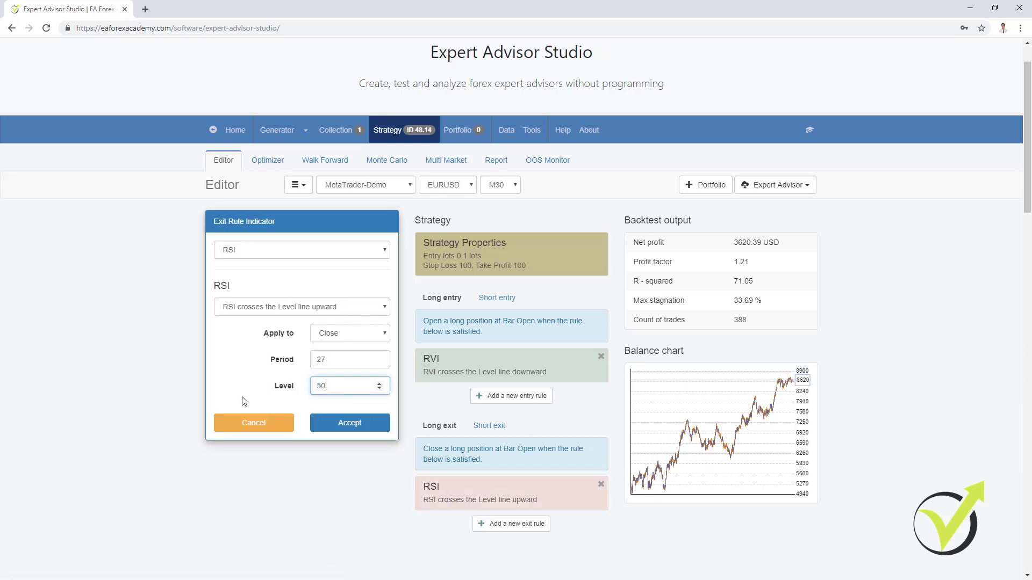
left_click(344, 423)
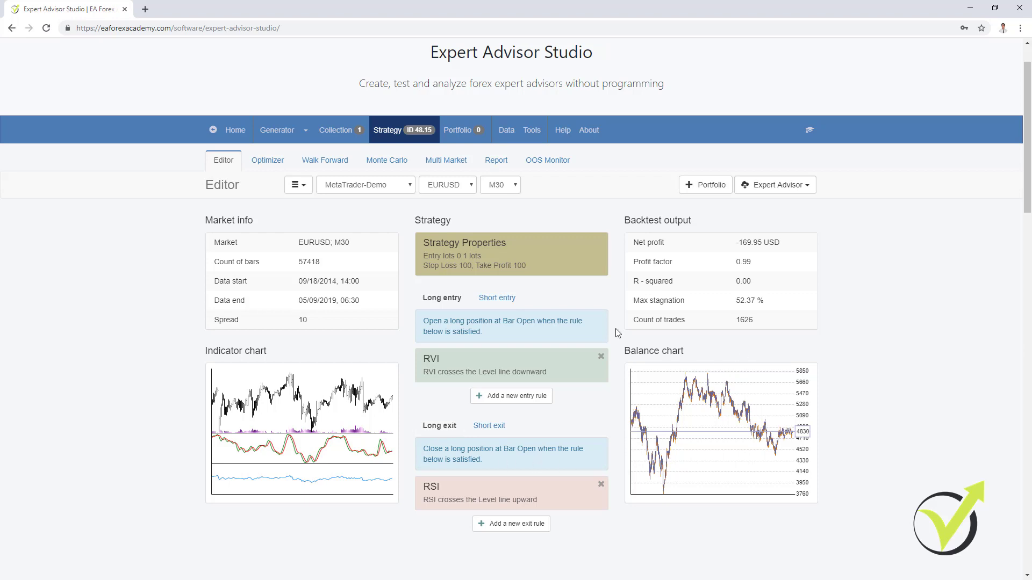
left_click(498, 376)
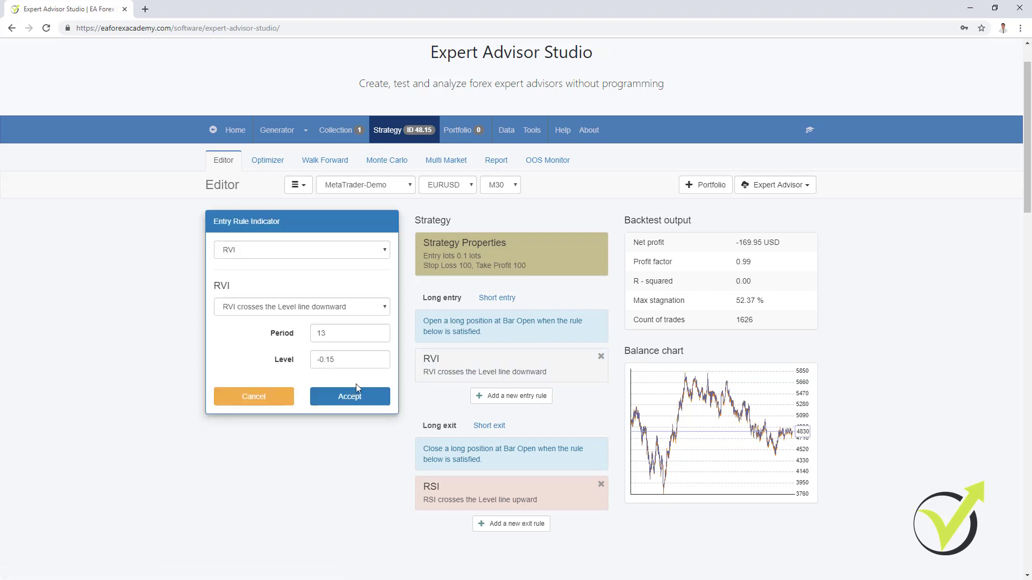
left_click(354, 334)
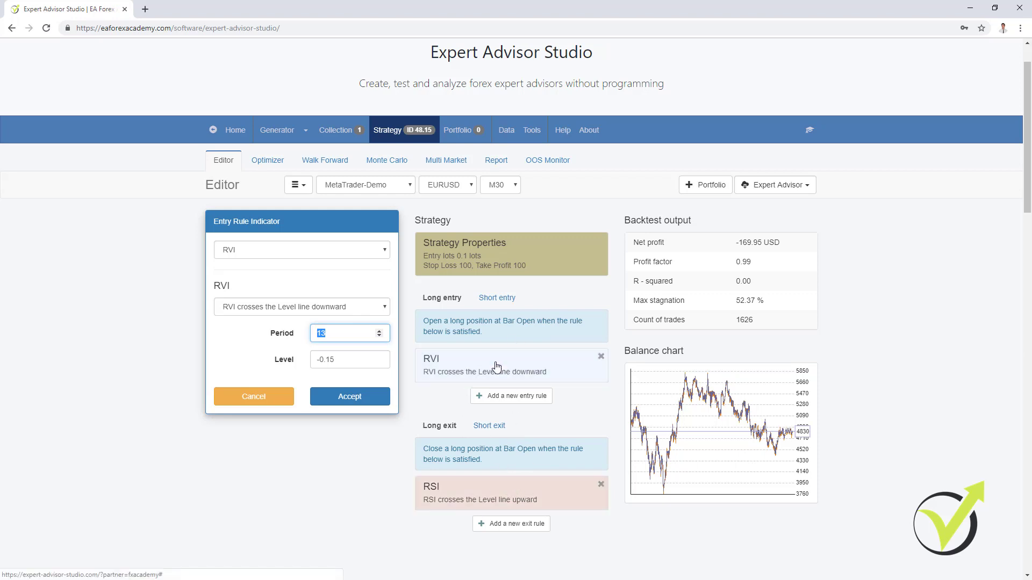
left_click(274, 403)
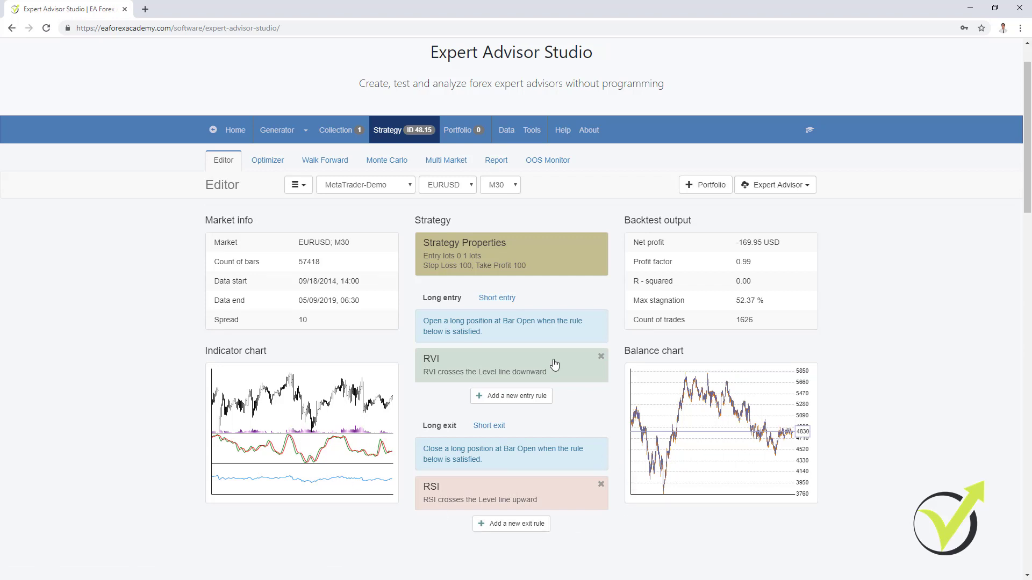
Run the Optimizer on the protection, RVI and RSI parameters with the preset ranges, and open the optimized strategy in the Editor.
left_click(273, 166)
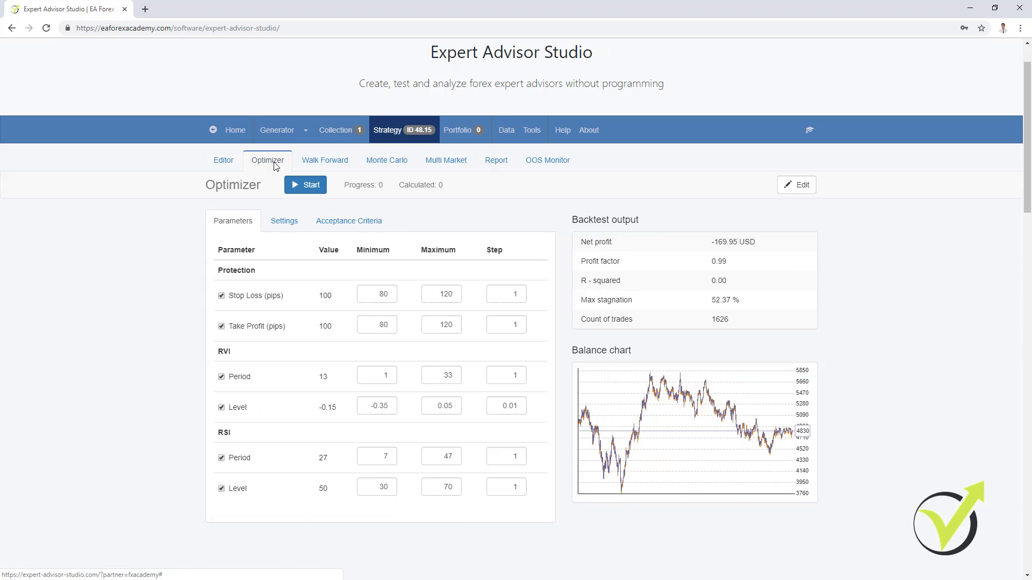
left_click(310, 189)
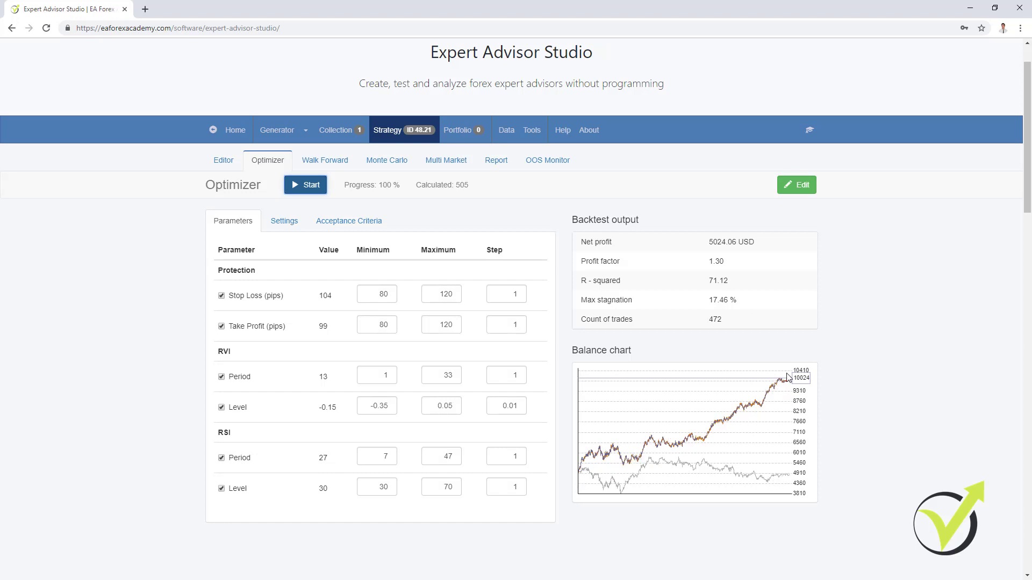
left_click(806, 187)
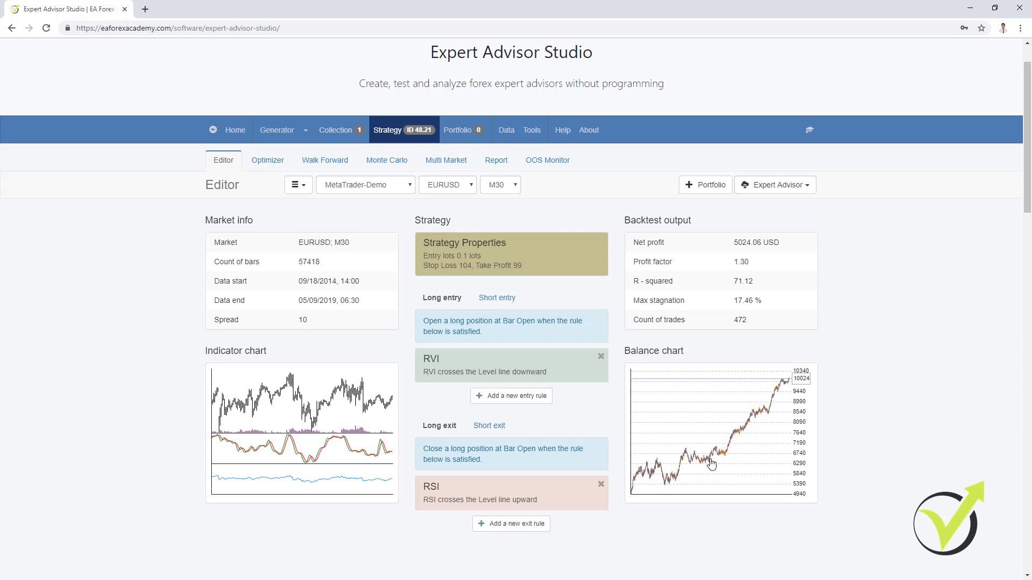
Review the optimized strategy's RVI and RSI rule parameters, strategy properties and Optimizer ranges without changing them, and return to the Editor.
left_click(505, 373)
left_click(250, 398)
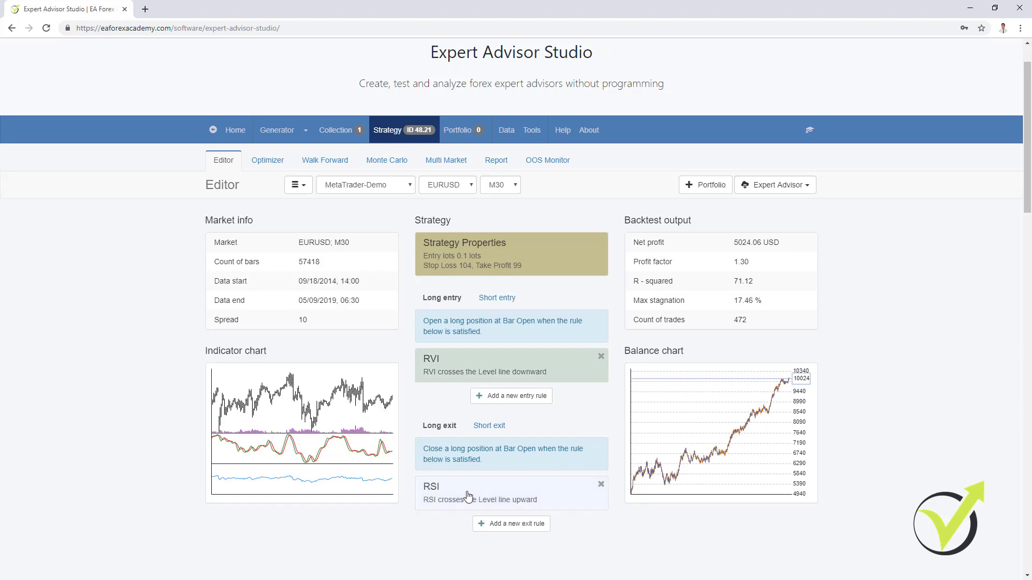
left_click(469, 493)
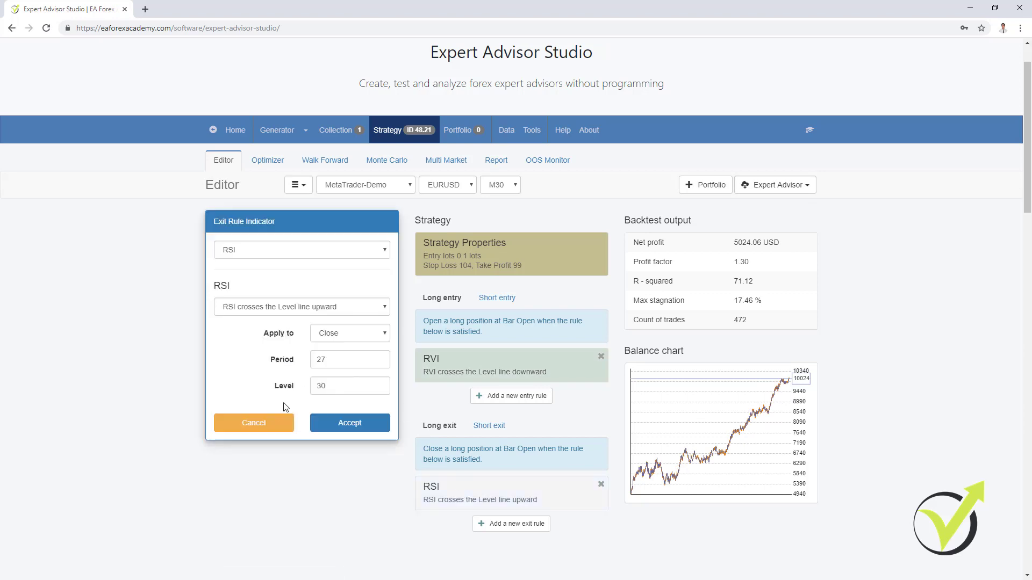
left_click(250, 422)
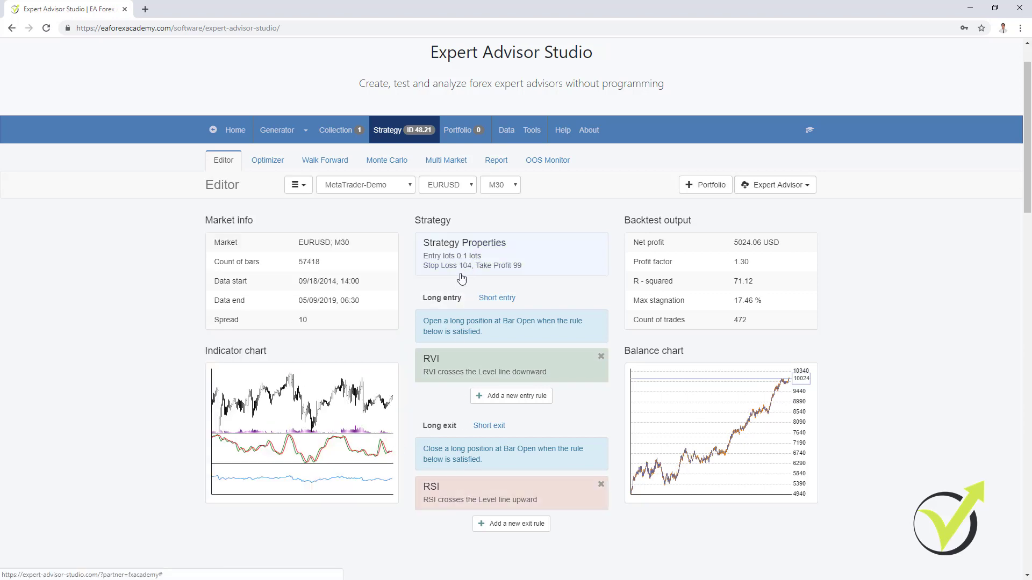
left_click(517, 278)
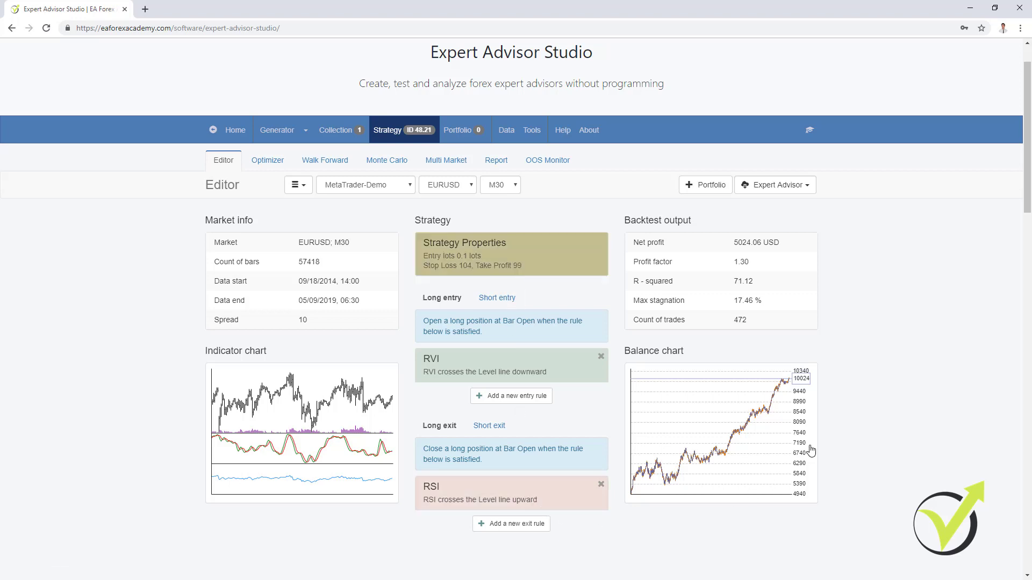
left_click(244, 163)
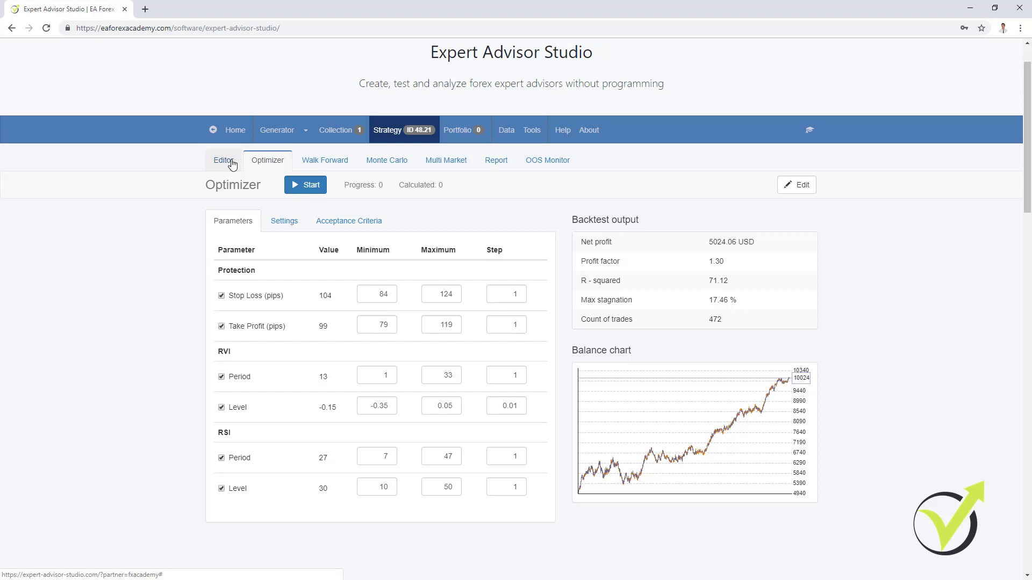
left_click(232, 165)
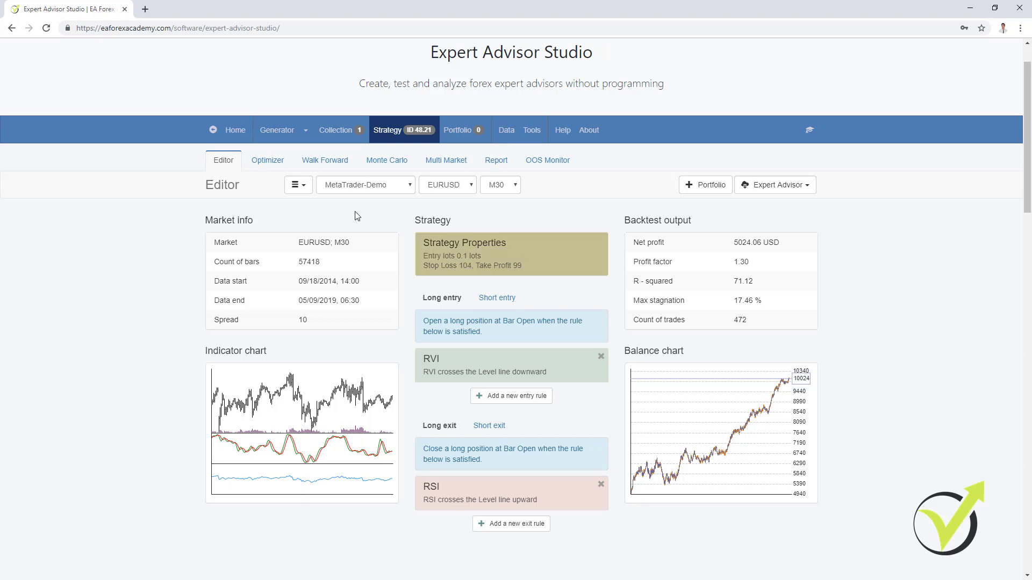
View the Walk Forward and Monte Carlo tools, and run the Multi Market test on the five preset M30 markets.
left_click(326, 161)
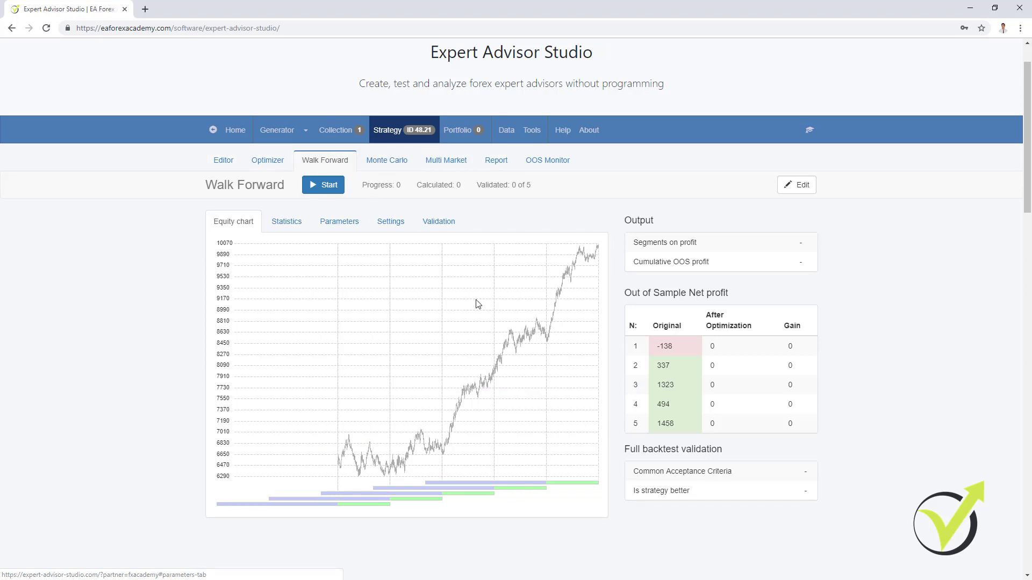
left_click(397, 168)
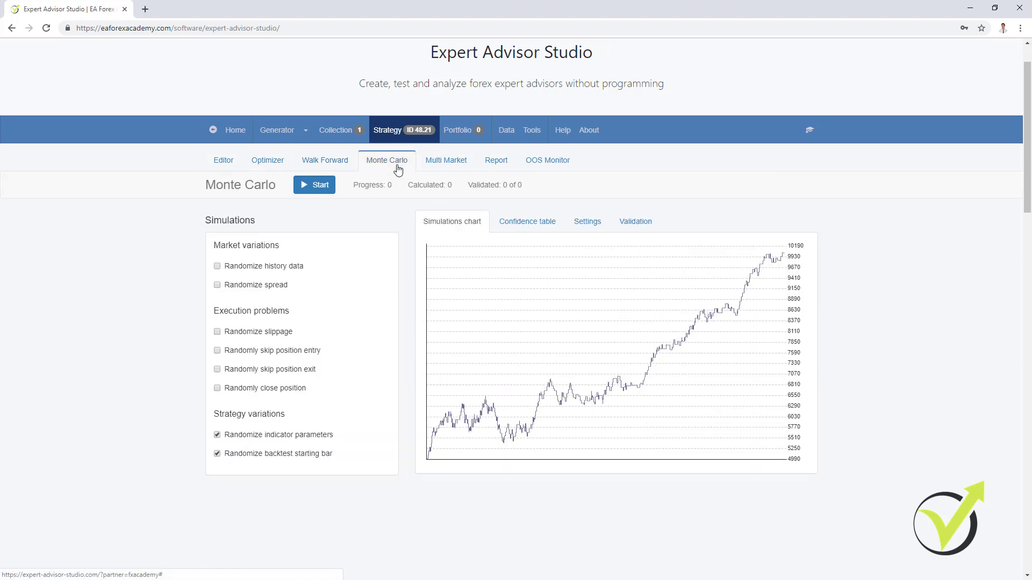
left_click(456, 167)
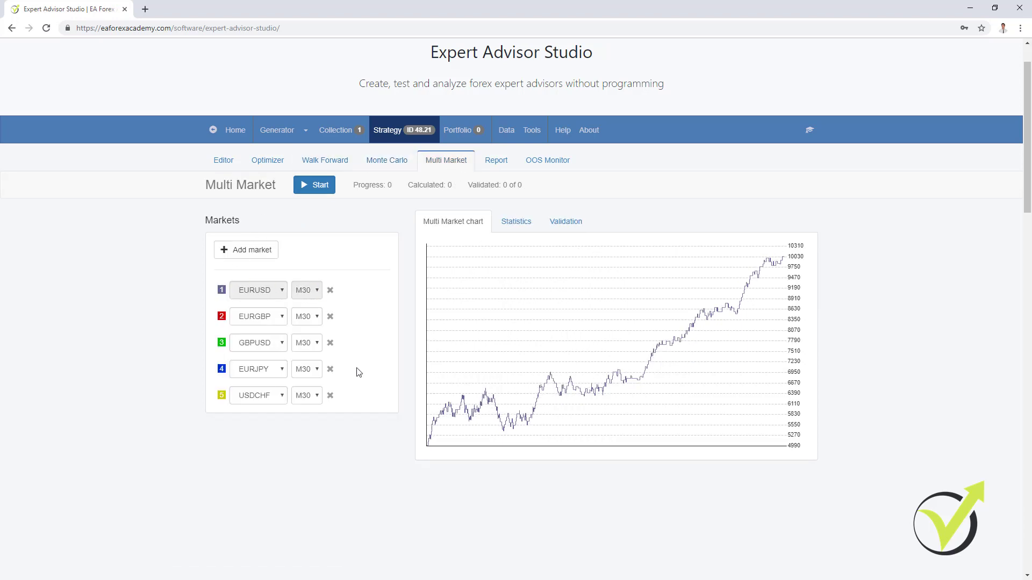
left_click(323, 186)
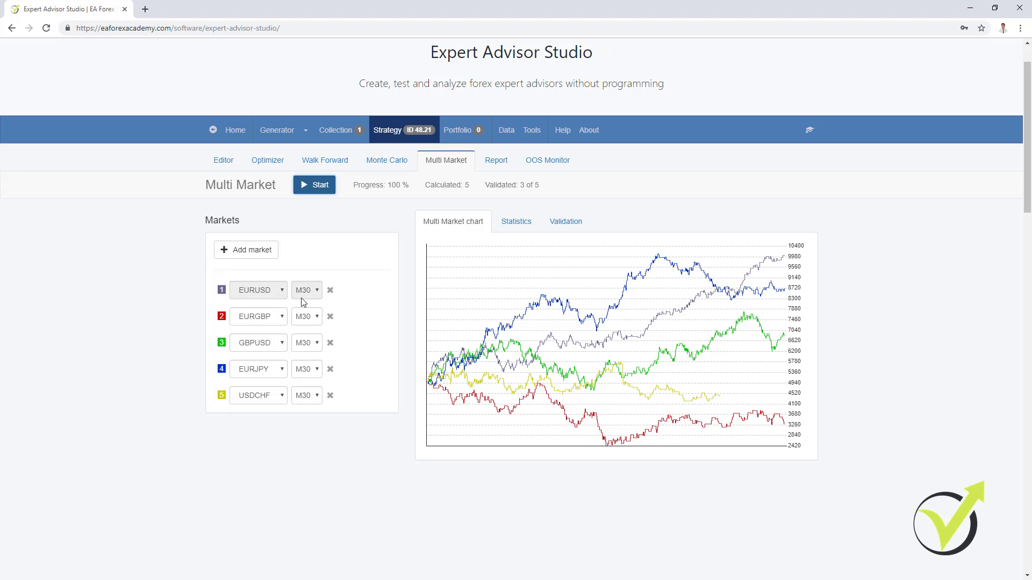
Add EURCHF, USDJPY and USDCAD on M30 to the Multi Market list and return to the strategy Editor.
left_click(257, 254)
left_click(257, 253)
left_click(257, 254)
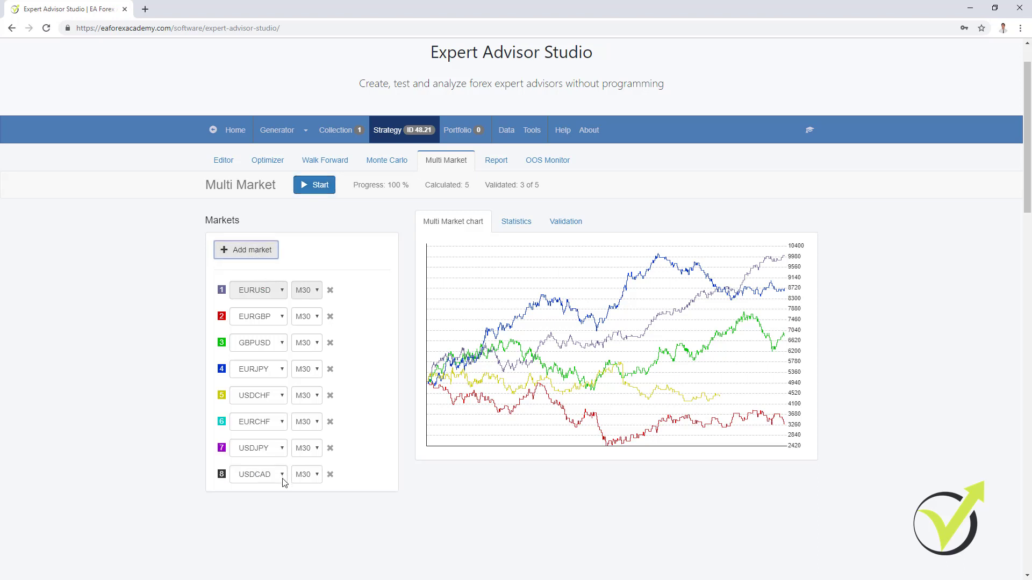
left_click(223, 160)
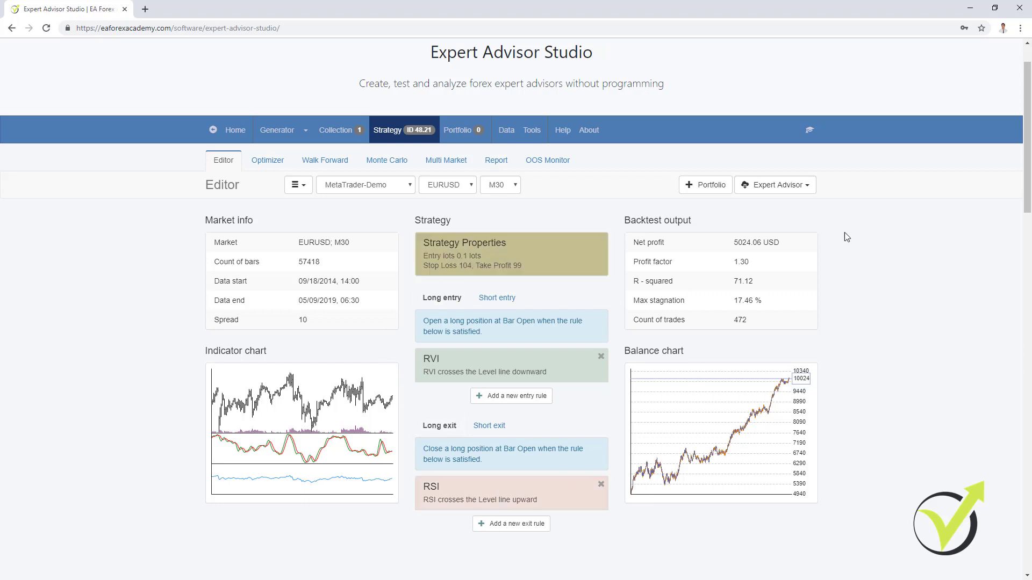
Export the strategy as an Expert Advisor for MT4 and inspect the downloaded file's code in MetaEditor.
left_click(810, 193)
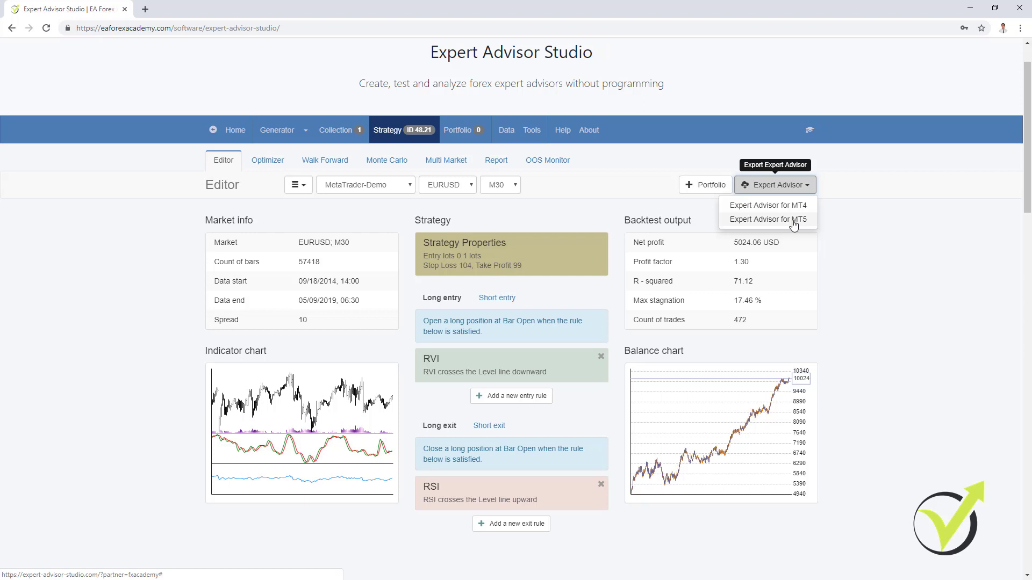
left_click(795, 208)
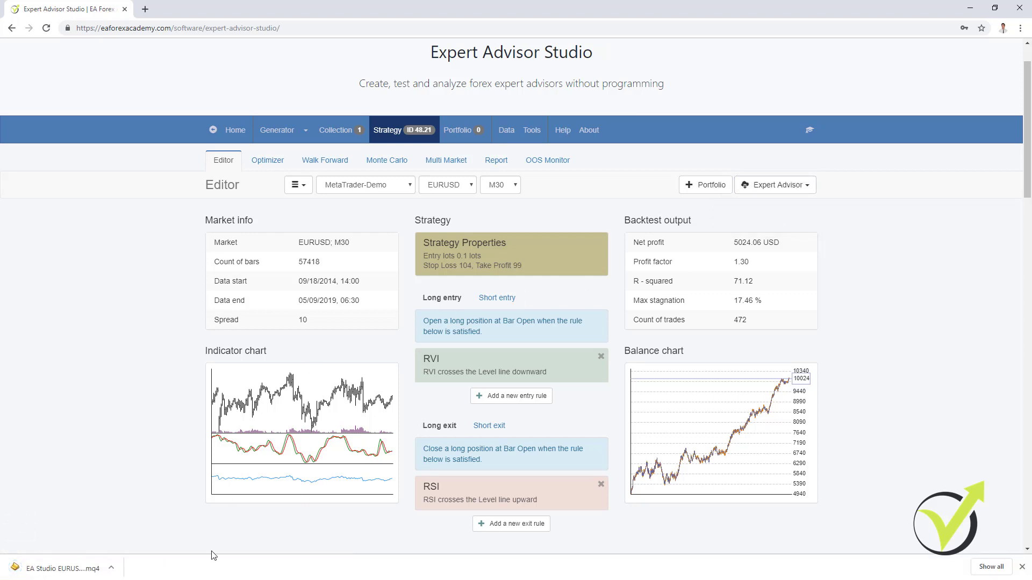
left_click(43, 571)
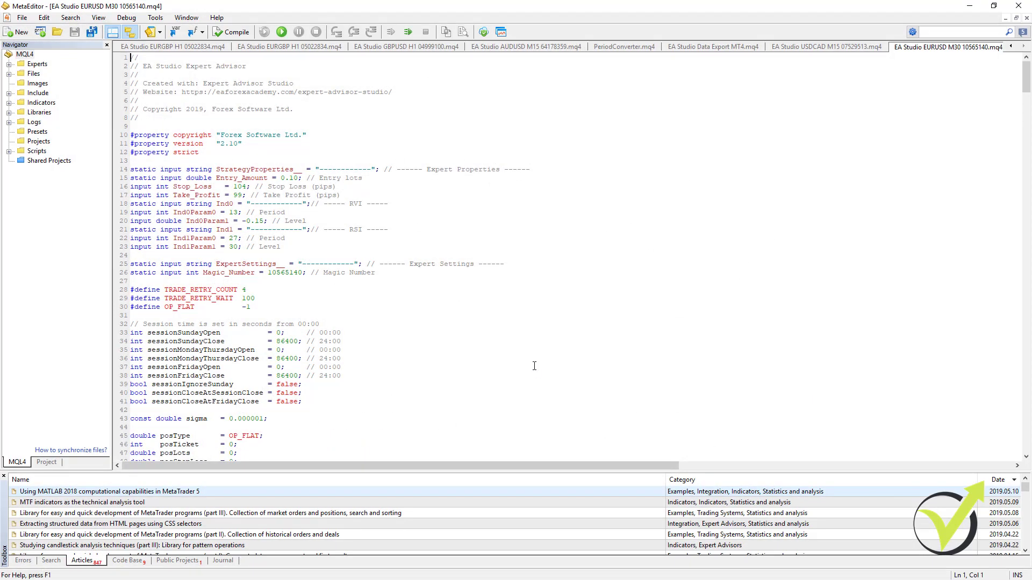
scroll(534, 363, "down", 5)
mouse_move(1024, 125)
left_mouse_down()
mouse_move(1024, 291)
mouse_move(1024, 105)
left_mouse_up()
left_click(965, 6)
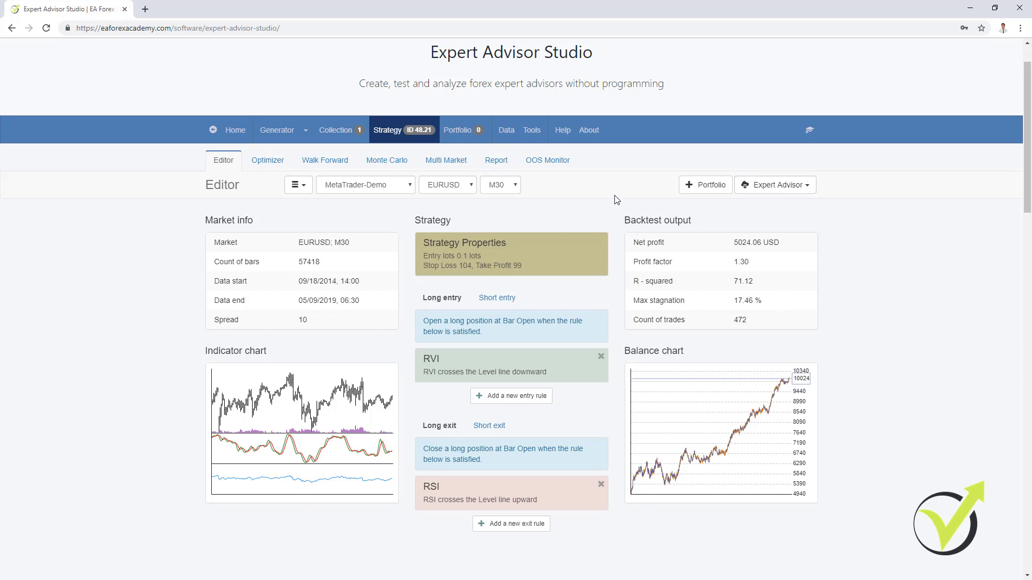
Look over the portfolio summary, the data import page and the general settings for account and trading session.
left_click(467, 131)
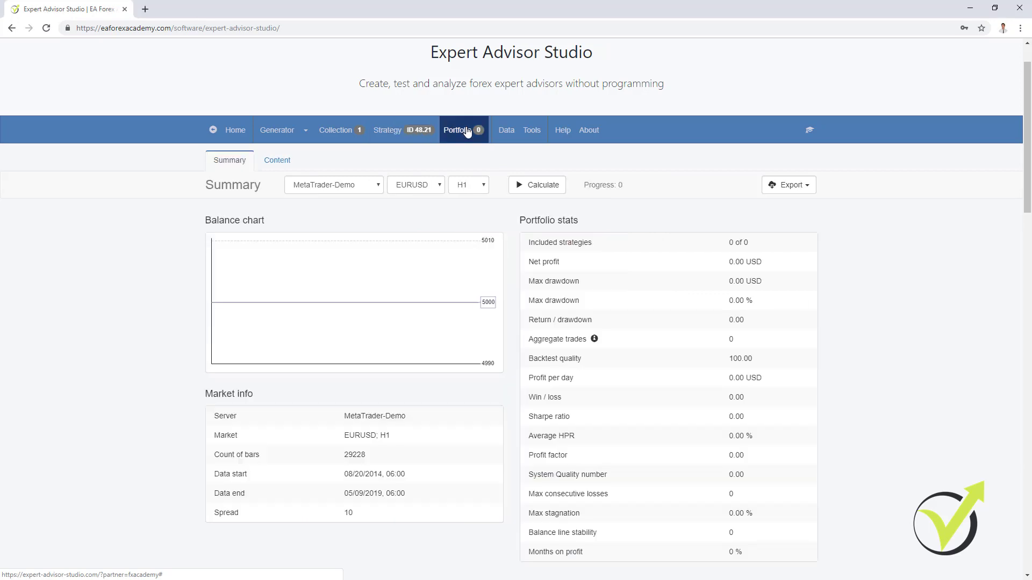
left_click(412, 141)
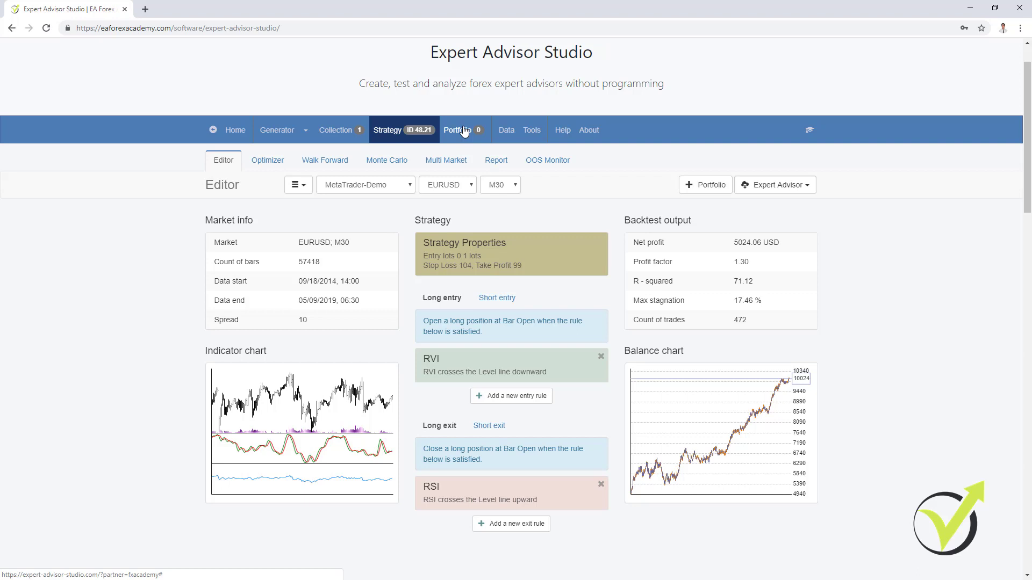
left_click(509, 133)
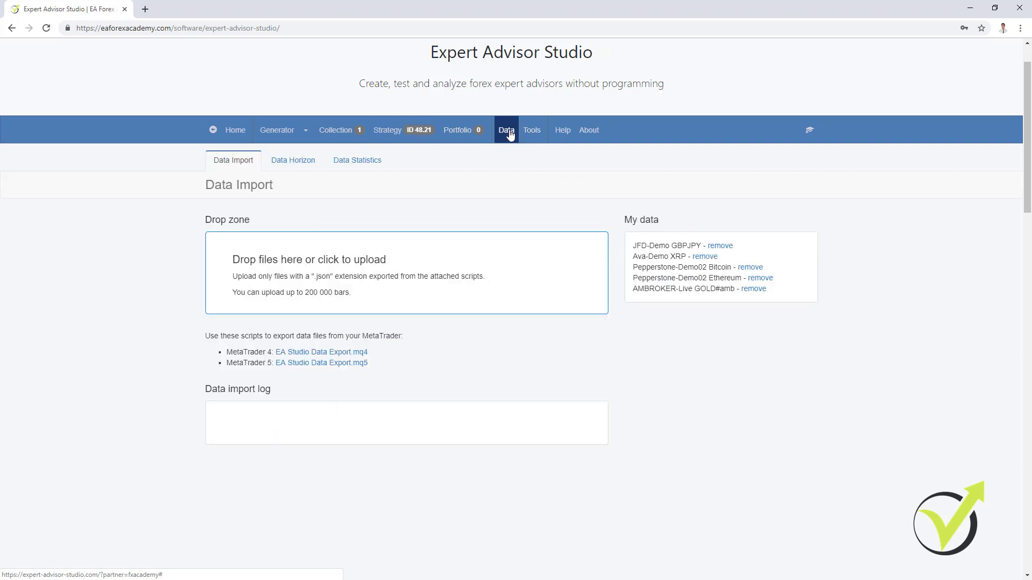
left_click(531, 135)
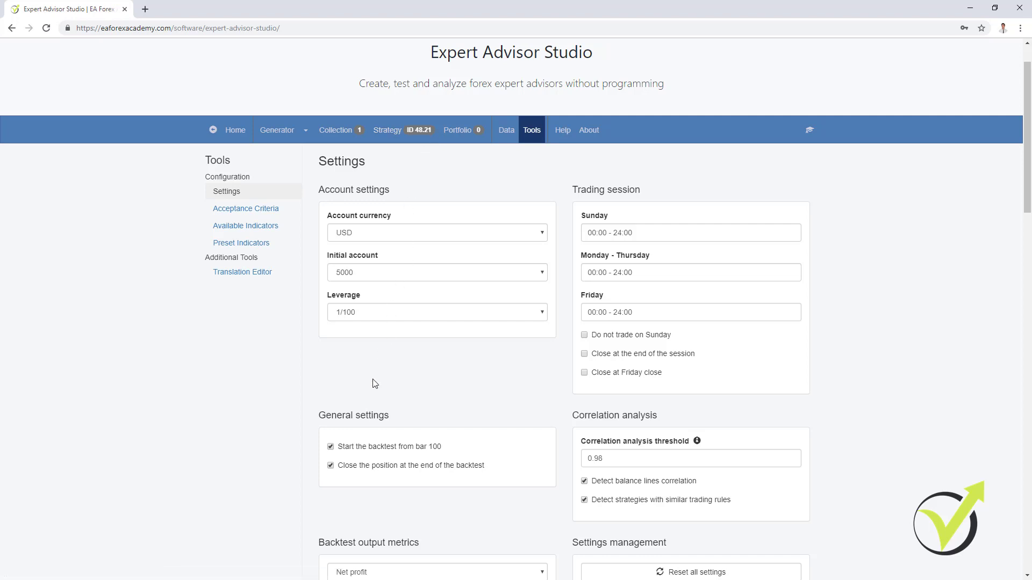
Start the Generator on EURUSD H1 with the preset strategy properties and 600 working minutes, searching for best net balance.
left_click(286, 135)
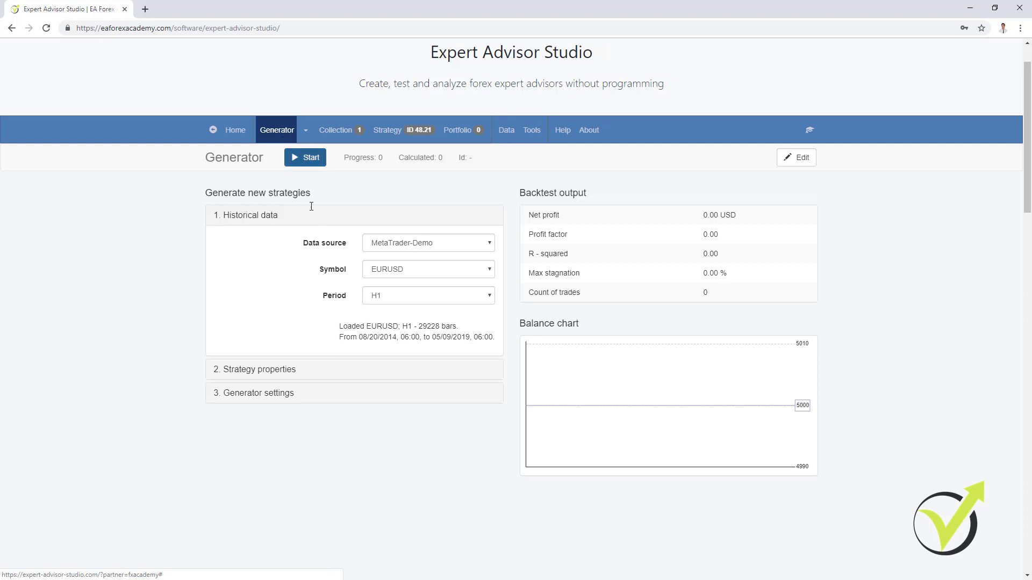
left_click(283, 370)
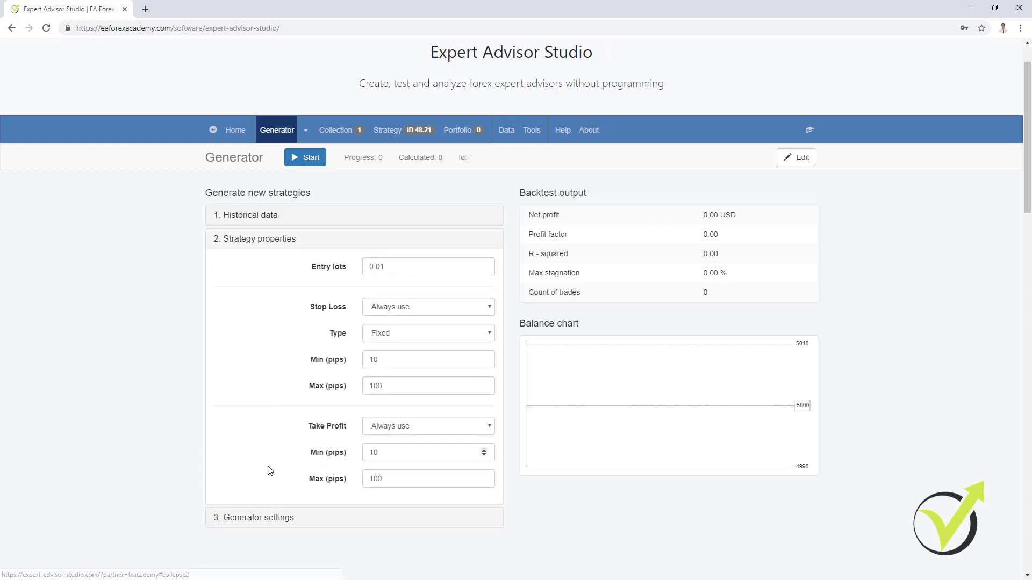
left_click(276, 519)
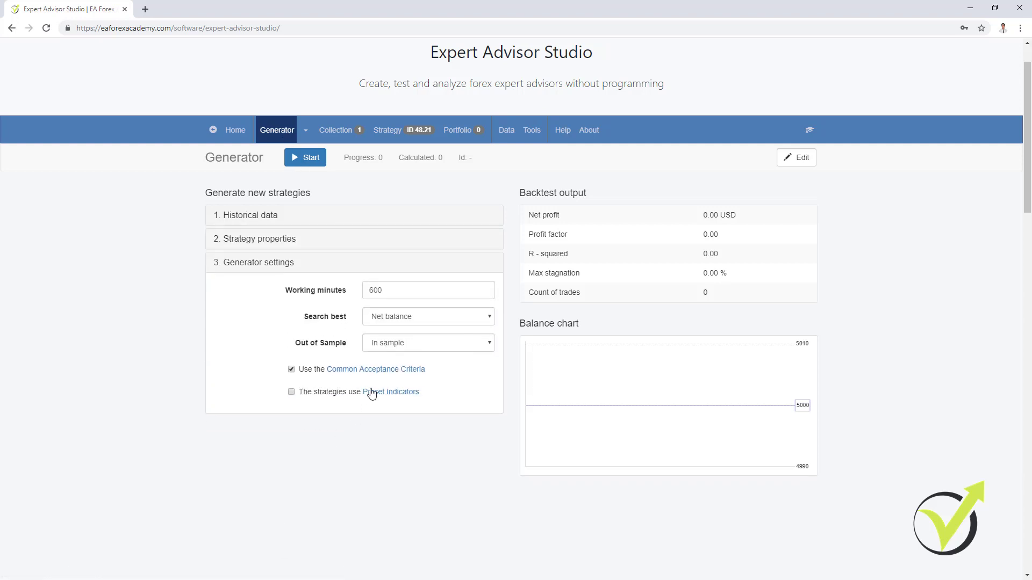
left_click(305, 163)
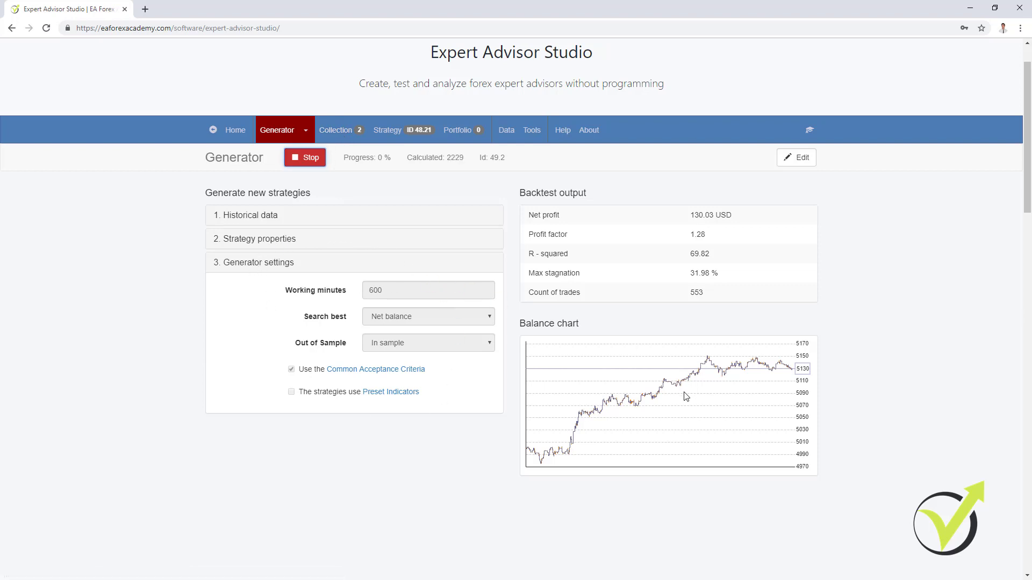
Review the running Generator's strategy properties, settings and Common Acceptance Criteria, and go back to the strategy Editor.
left_click(269, 238)
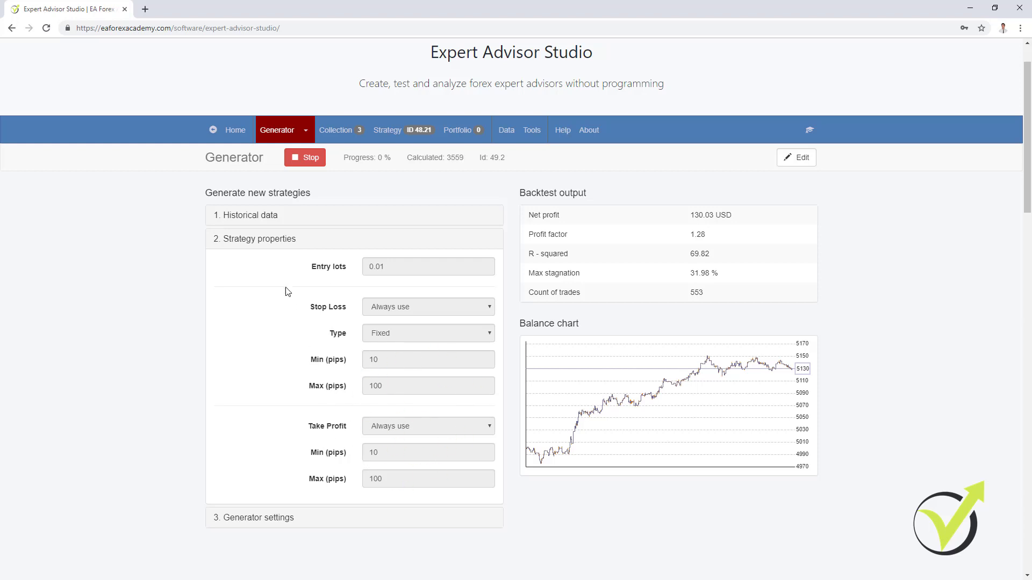
left_click(243, 523)
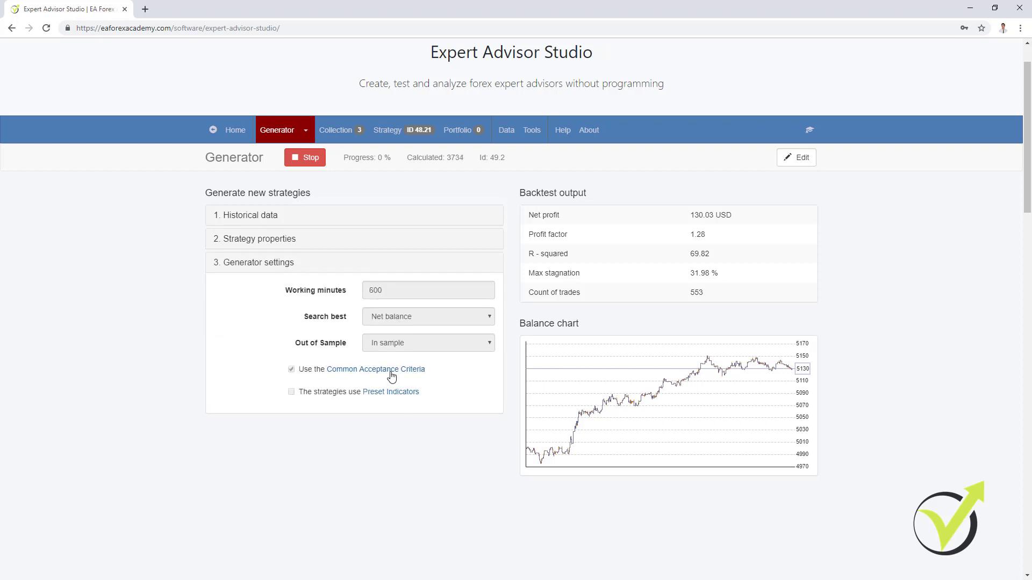
left_click(391, 372)
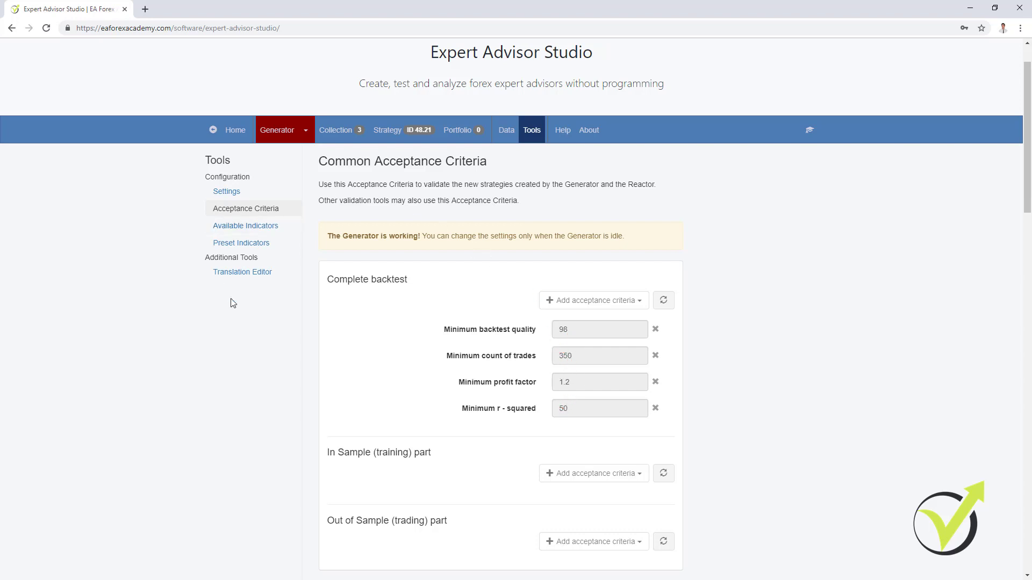
left_click(274, 132)
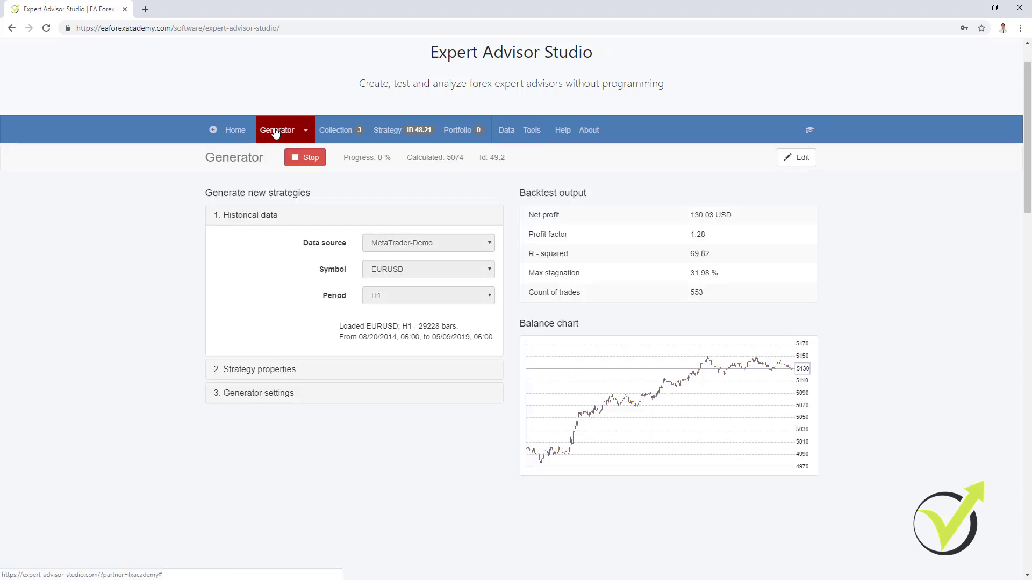
left_click(404, 131)
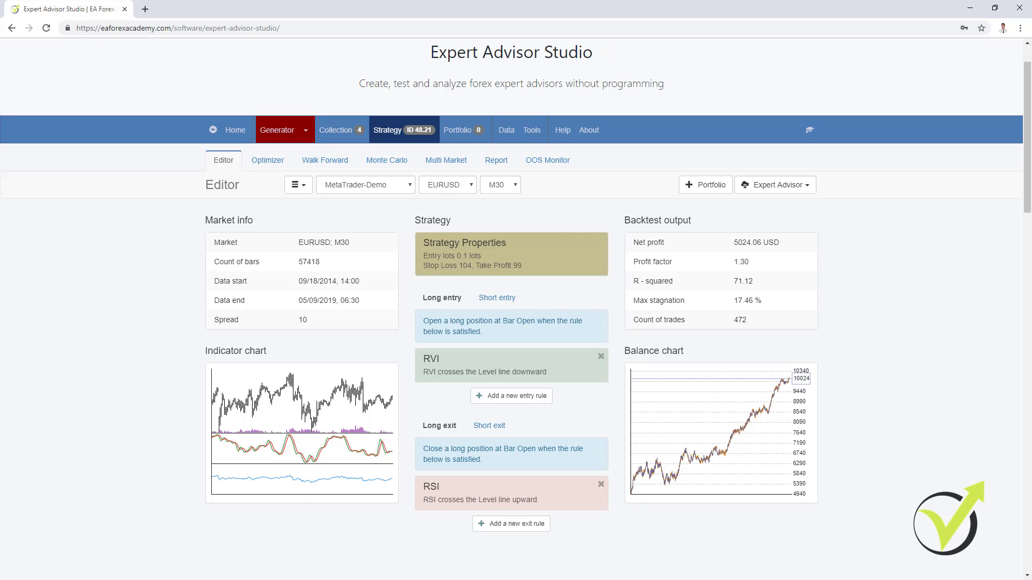
Switch to MetaTrader and examine the EURJPY M1 chart up to its latest bars.
key("alt+Tab")
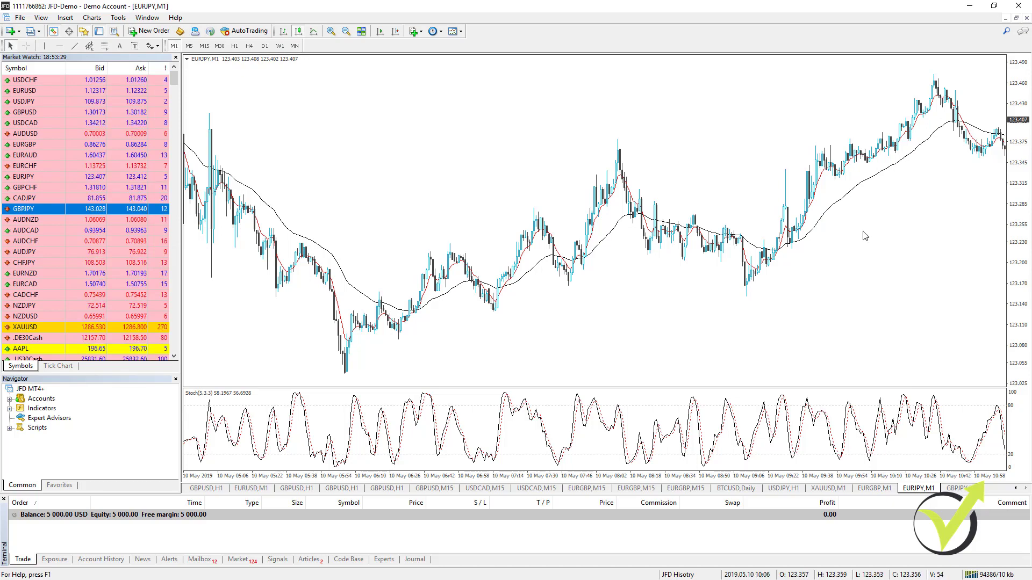
left_click_drag(864, 236, 324, 246)
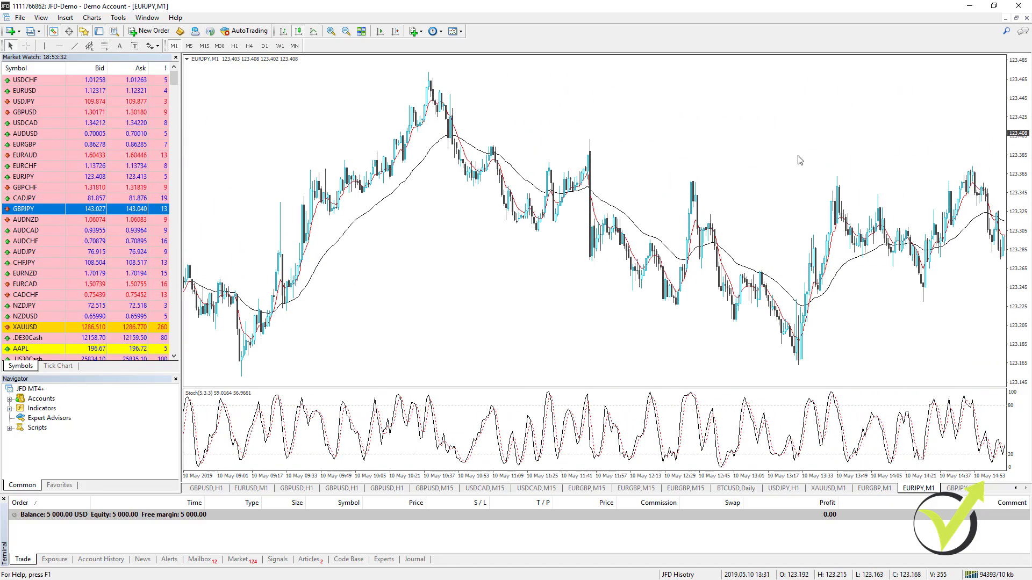
scroll(799, 160, "down", 5)
scroll(806, 157, "down", 5)
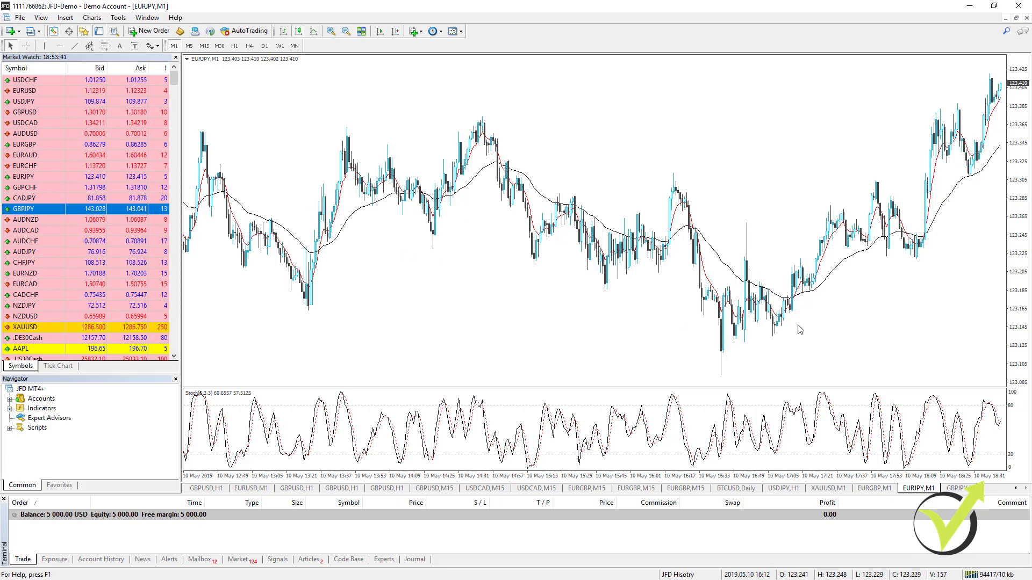
left_click(971, 10)
Check the Generator's progress and look through the strategies gathered in the Collection.
left_click(290, 185)
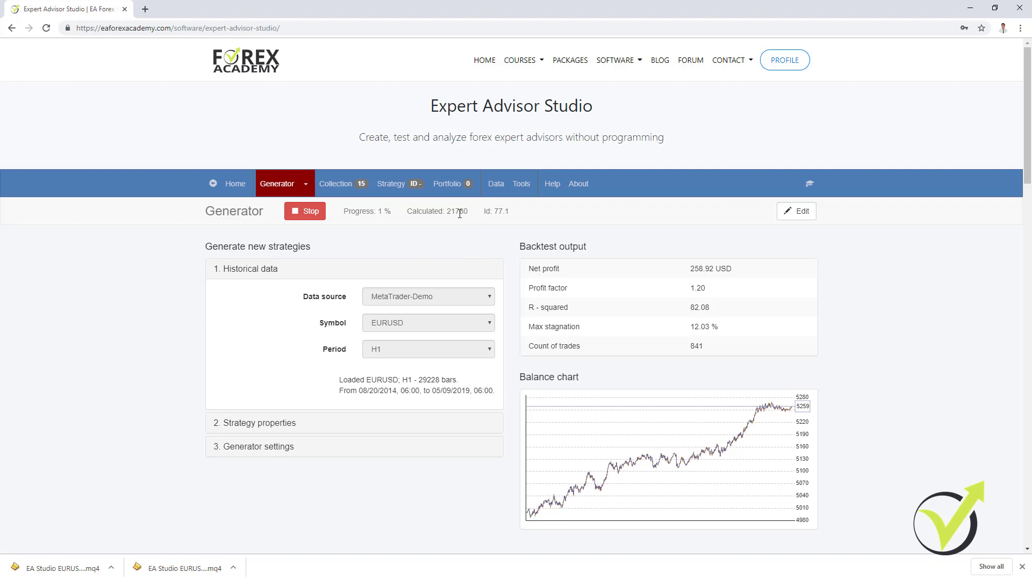
left_click(340, 184)
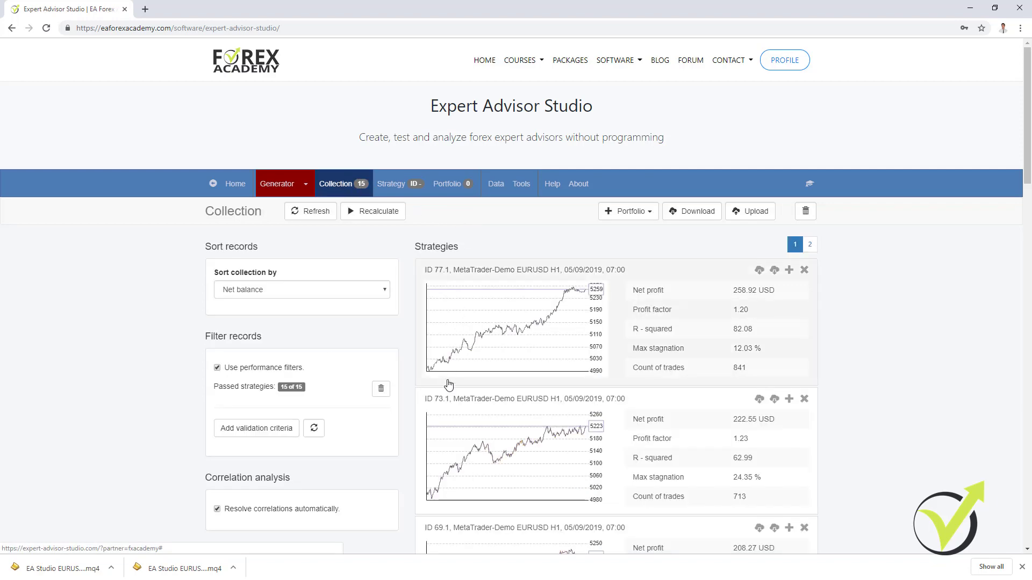
scroll(449, 385, "down", 3)
scroll(450, 386, "up", 3)
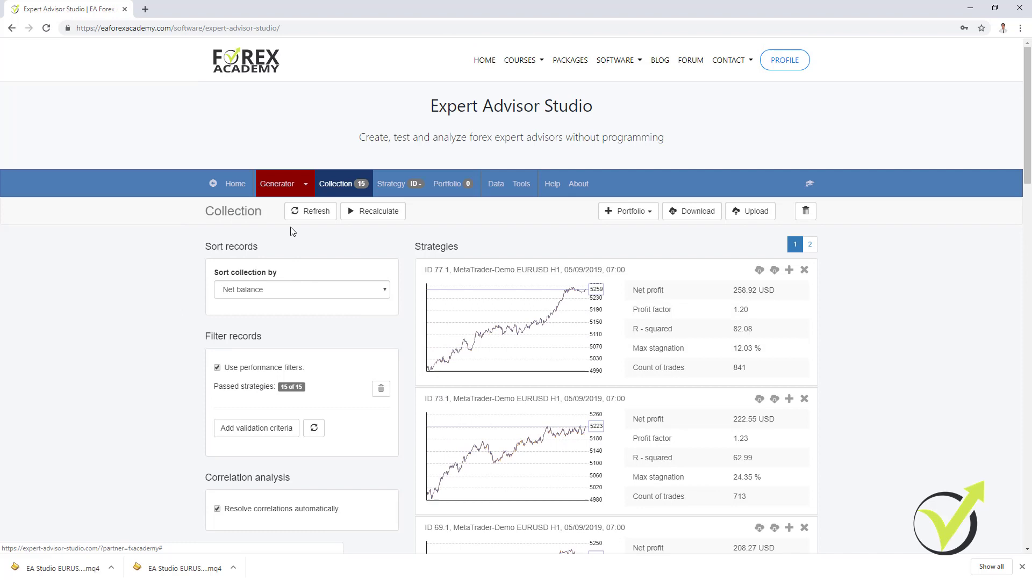
Review the running Generator's settings and the Common Acceptance Criteria it applies to new strategies.
left_click(278, 185)
scroll(306, 346, "down", 2)
left_click(279, 339)
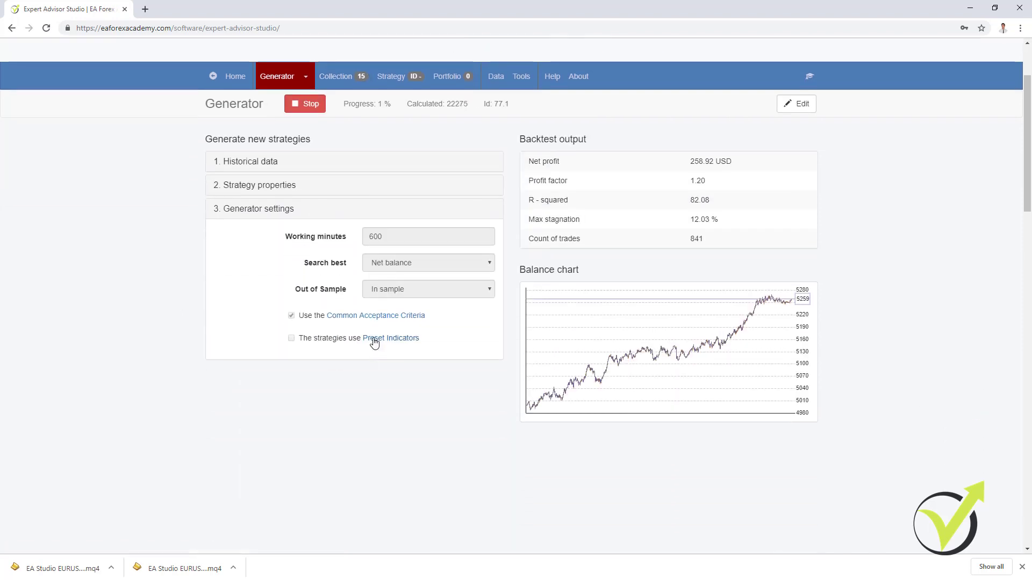
left_click(382, 317)
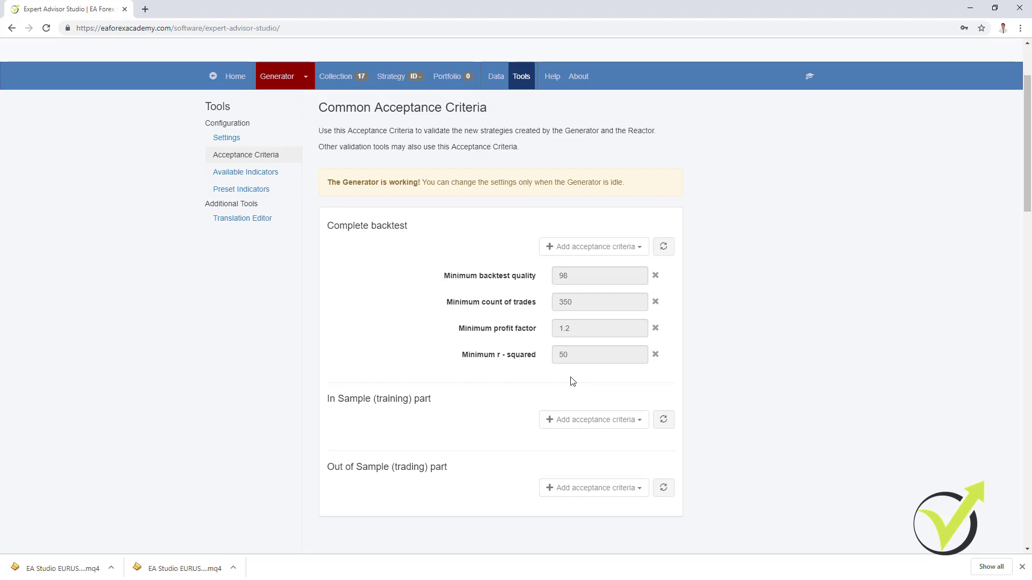
Look through the strategies in the Collection and open strategy ID 77.1 in the Editor.
left_click(345, 77)
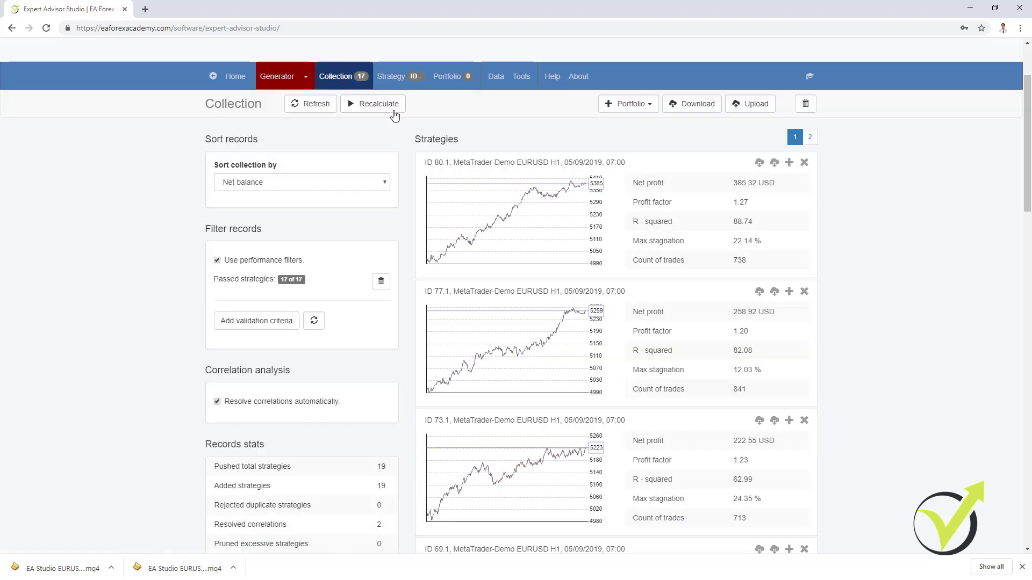
scroll(476, 412, "down", 7)
scroll(559, 403, "up", 2)
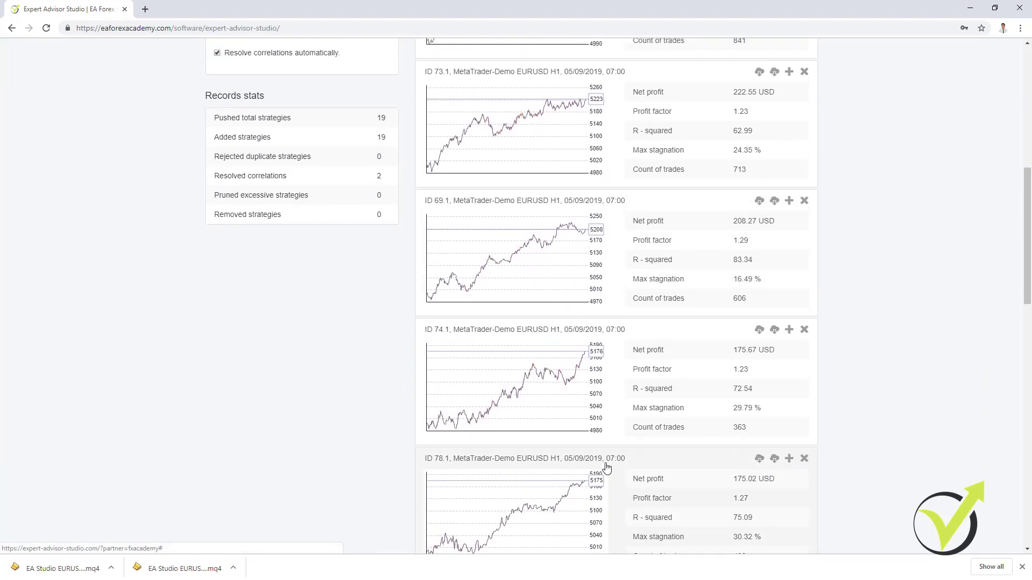
scroll(561, 400, "up", 2)
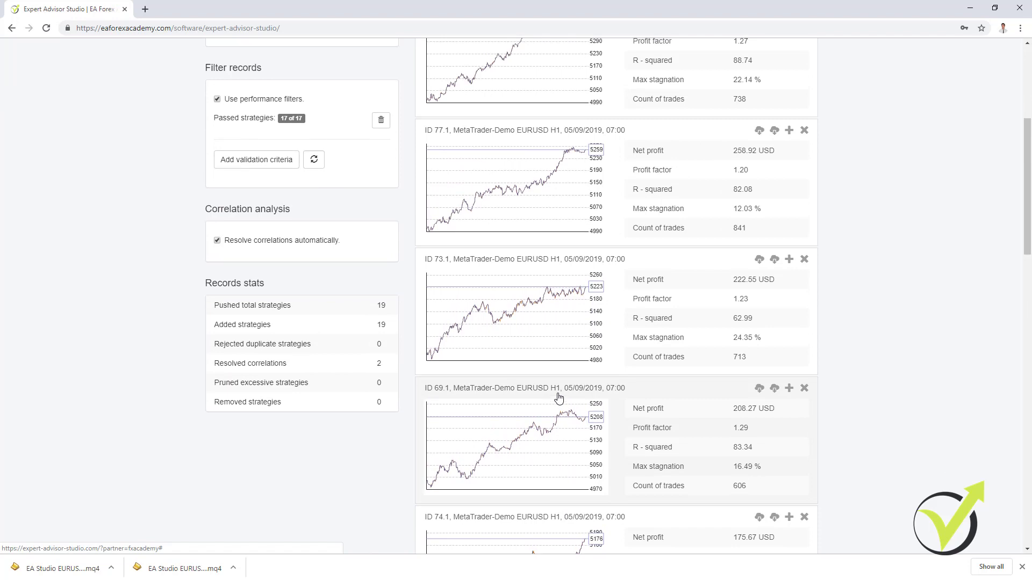
left_click(521, 212)
scroll(530, 336, "up", 2)
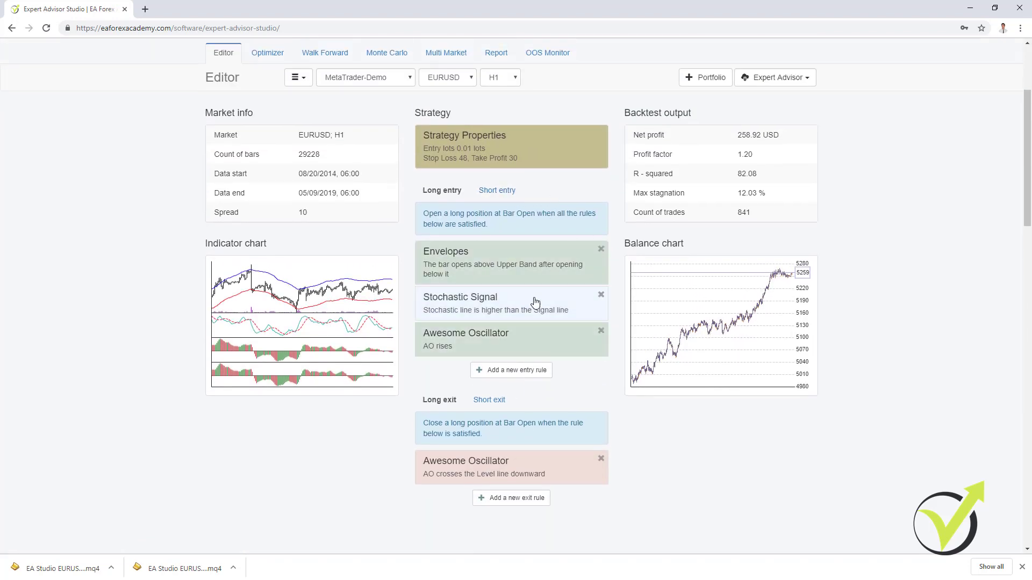
Examine the strategy's indicator chart, going back through its trades from May to early April 2019.
left_click(259, 296)
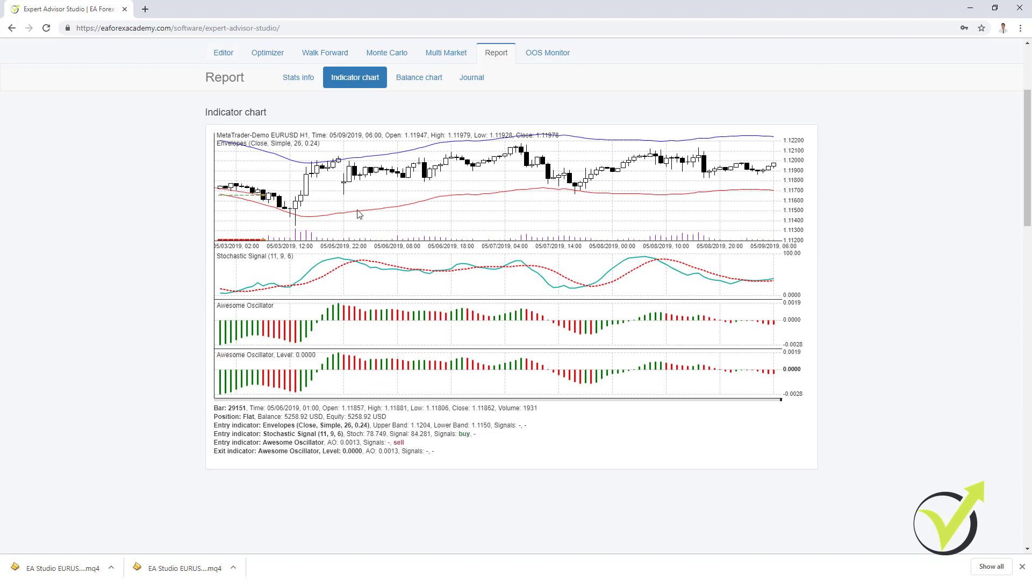
scroll(478, 223, "down", 5)
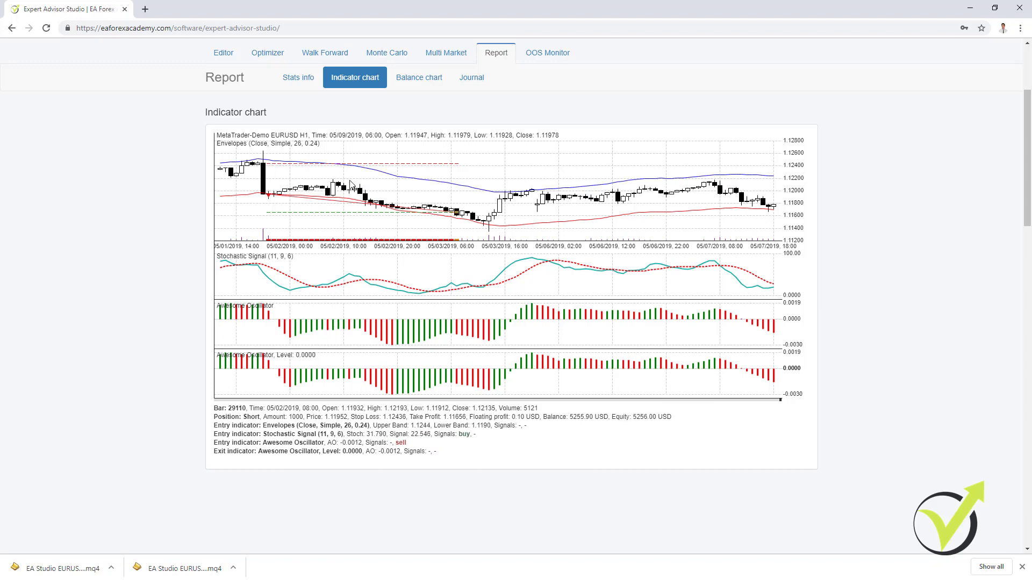
scroll(415, 218, "up", 2)
scroll(529, 220, "up", 10)
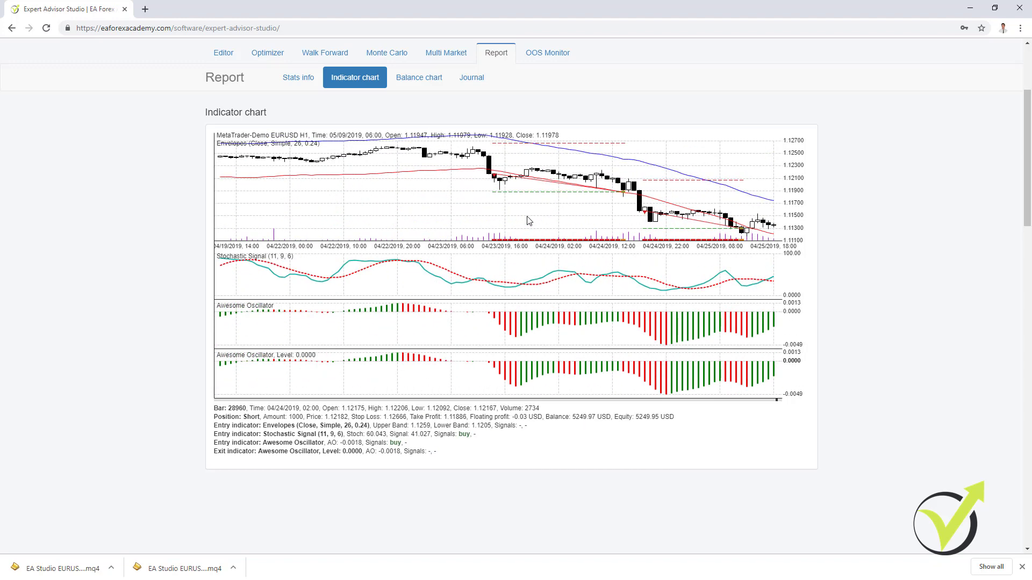
scroll(529, 220, "down", 2)
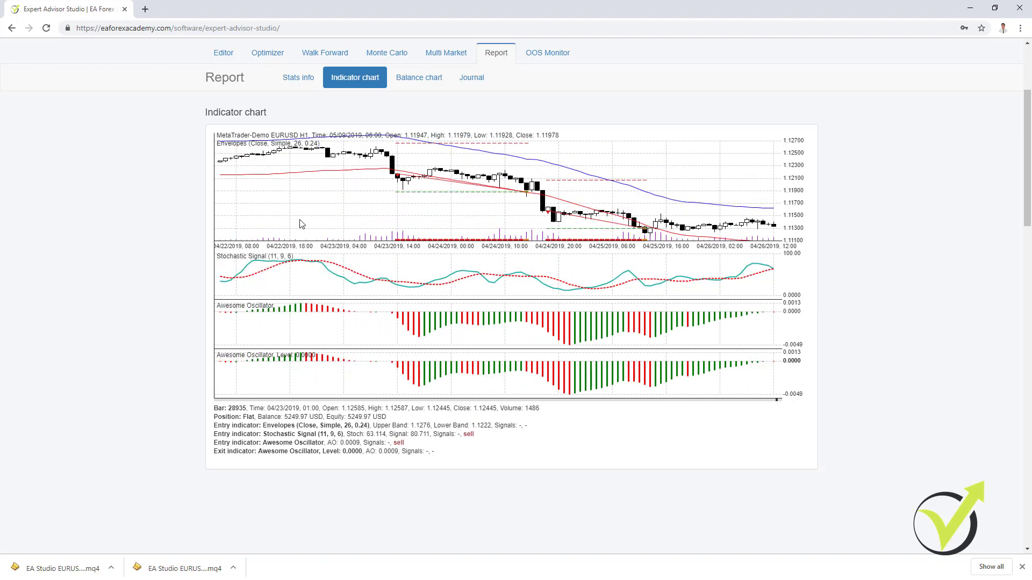
scroll(444, 196, "up", 6)
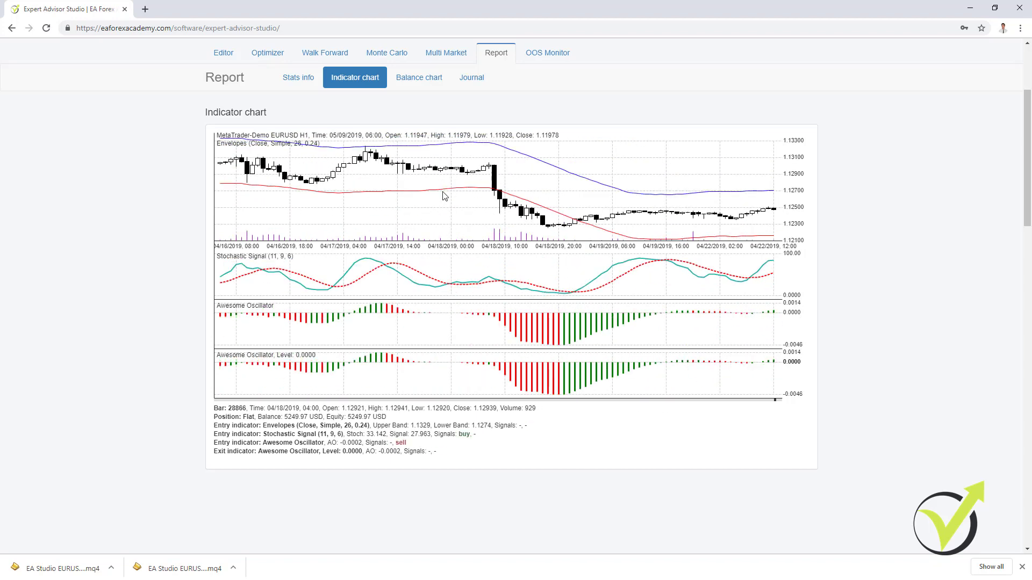
scroll(445, 196, "up", 3)
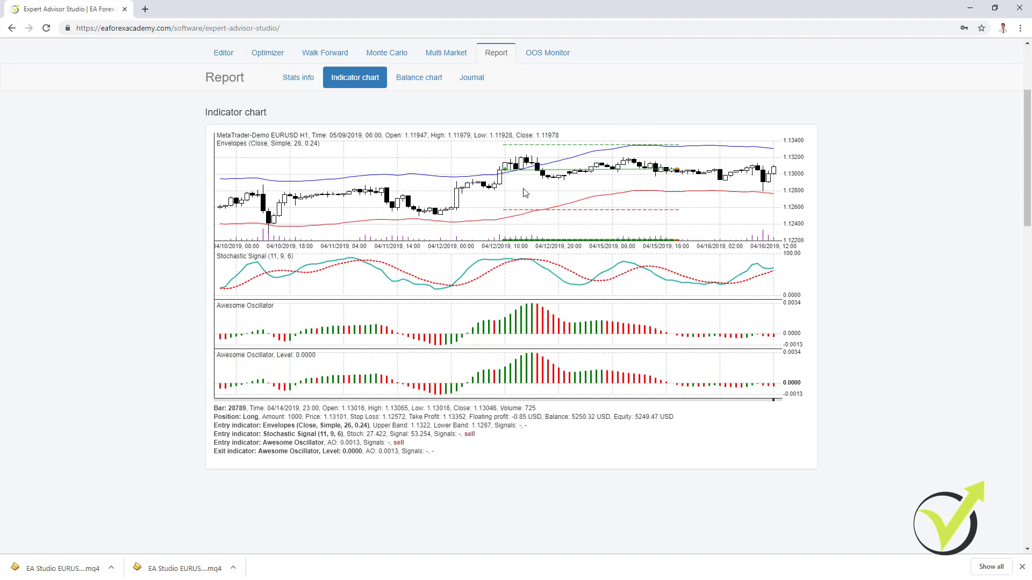
scroll(385, 209, "up", 6)
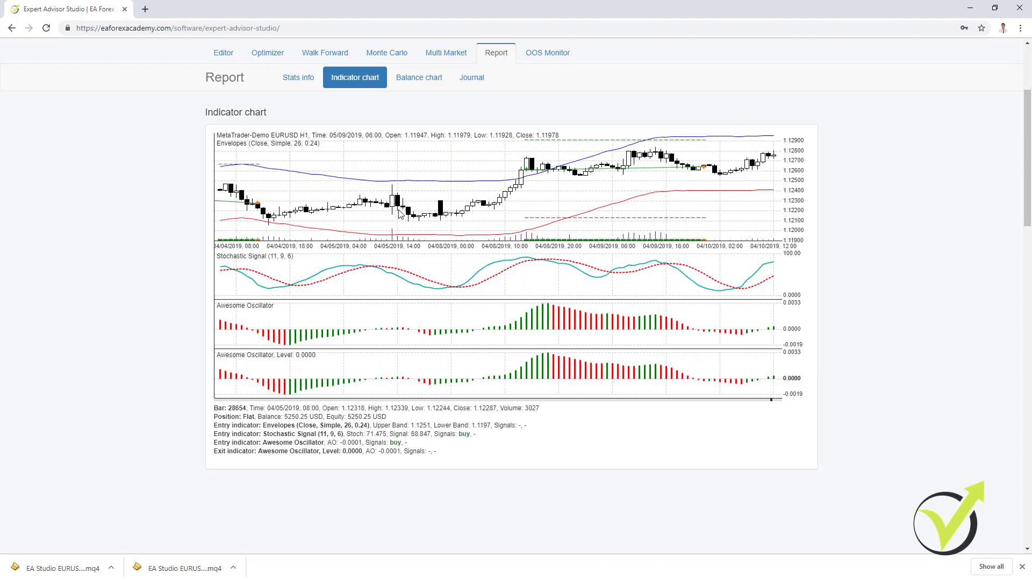
scroll(399, 214, "up", 4)
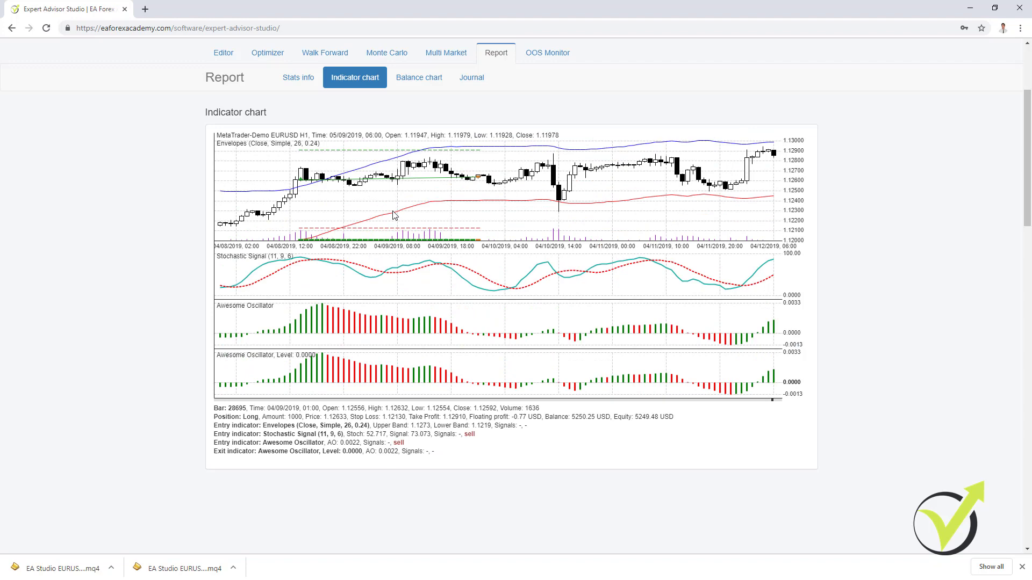
Review the strategy's backtest statistics, entry charts and monthly performance, and go back to the Generator.
left_click(295, 81)
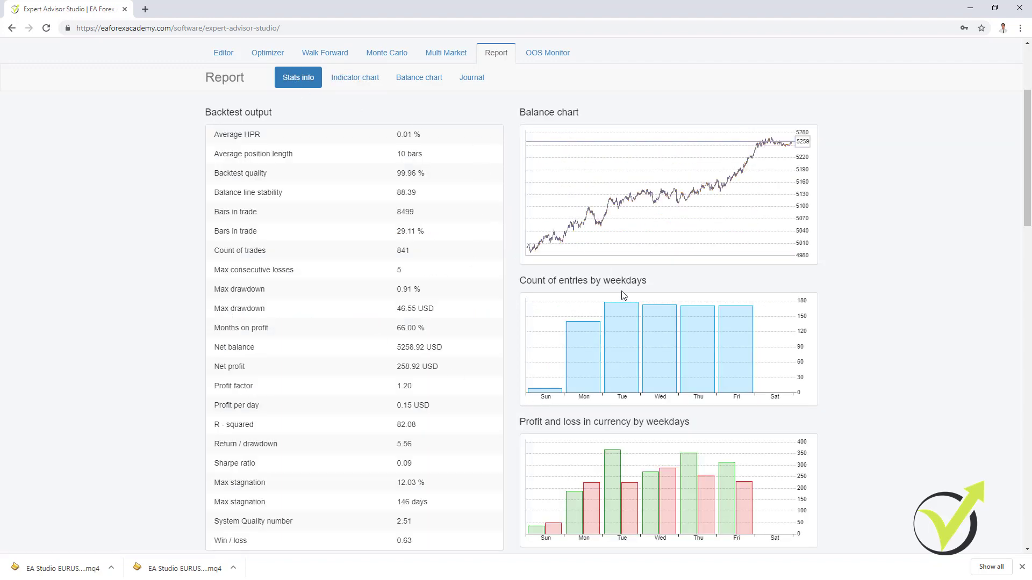
scroll(623, 295, "down", 10)
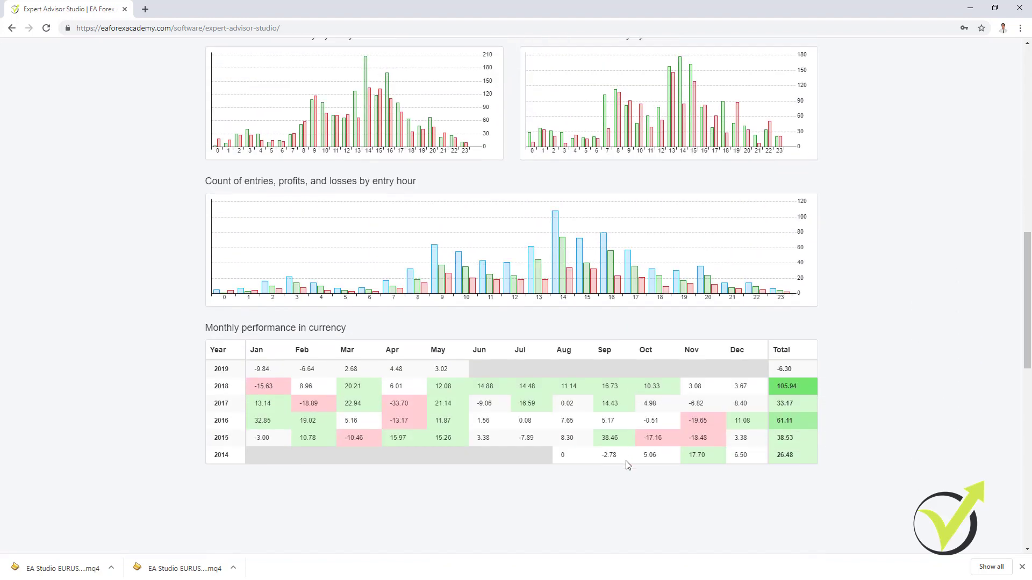
scroll(628, 465, "up", 13)
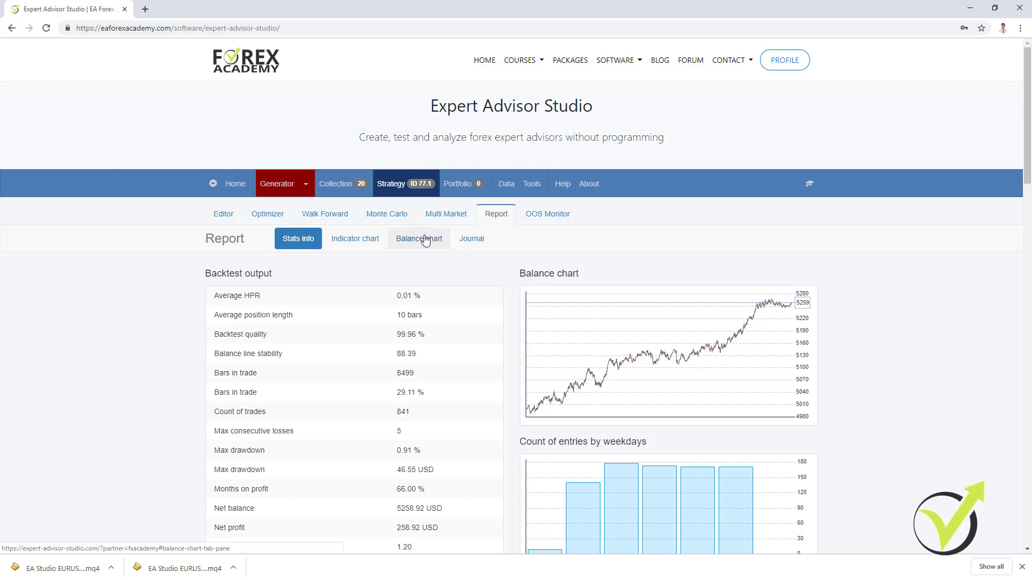
left_click(286, 190)
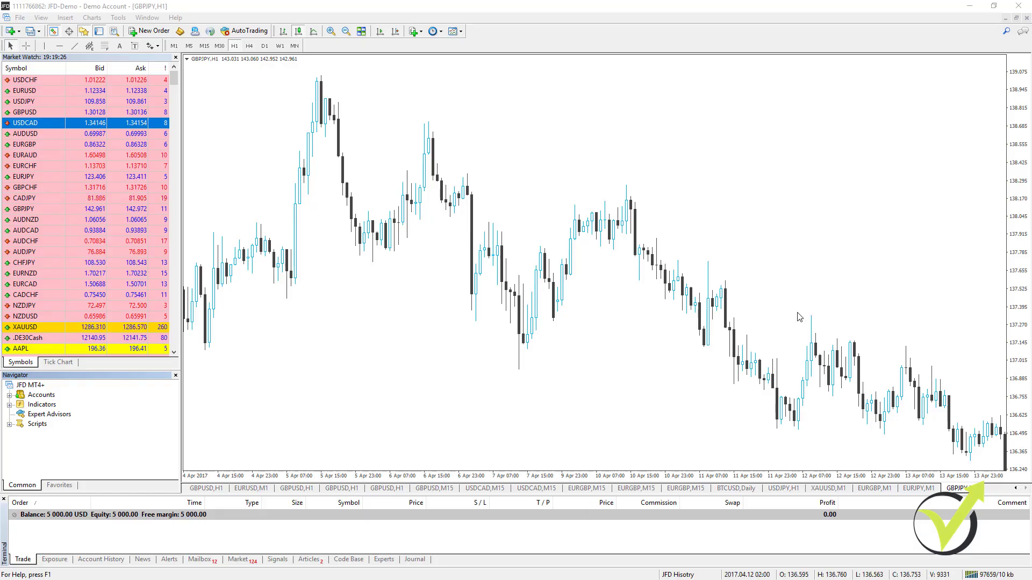
Examine the GBPJPY H1 chart in MetaTrader, moving forward from April to mid-June 2017.
left_click_drag(798, 314, 401, 308)
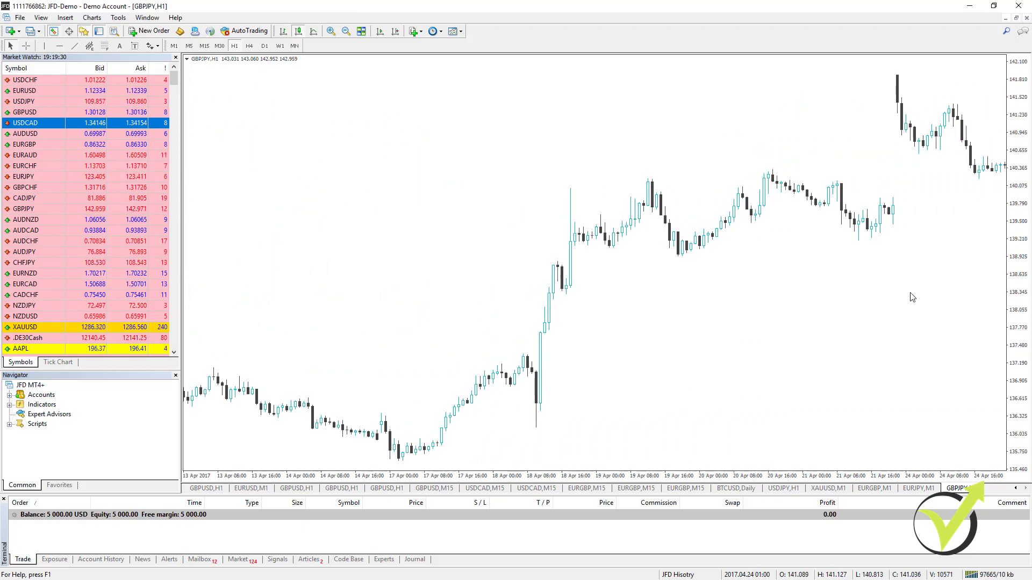
left_click_drag(967, 295, 468, 325)
left_click_drag(807, 314, 411, 322)
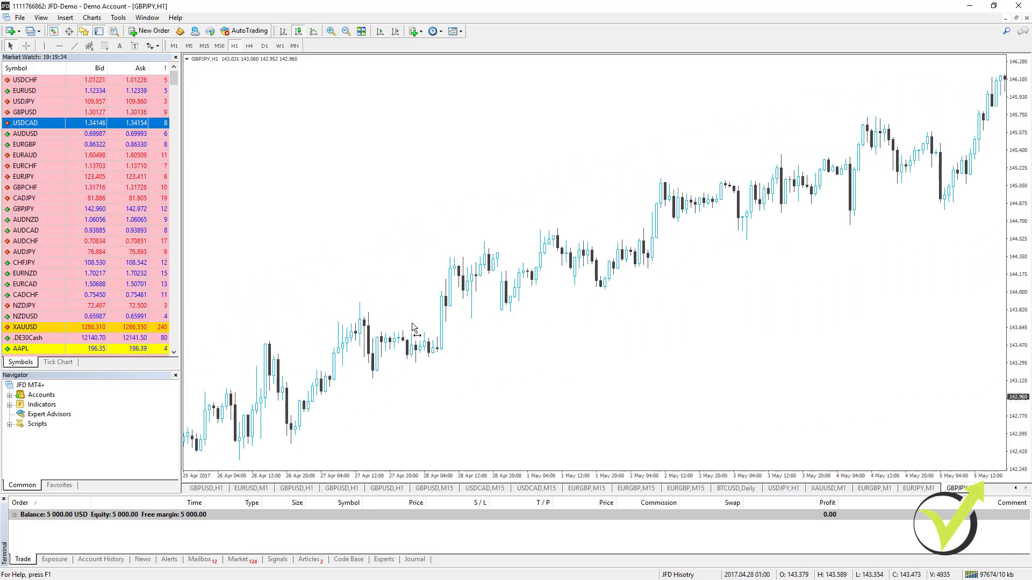
left_click_drag(951, 293, 376, 311)
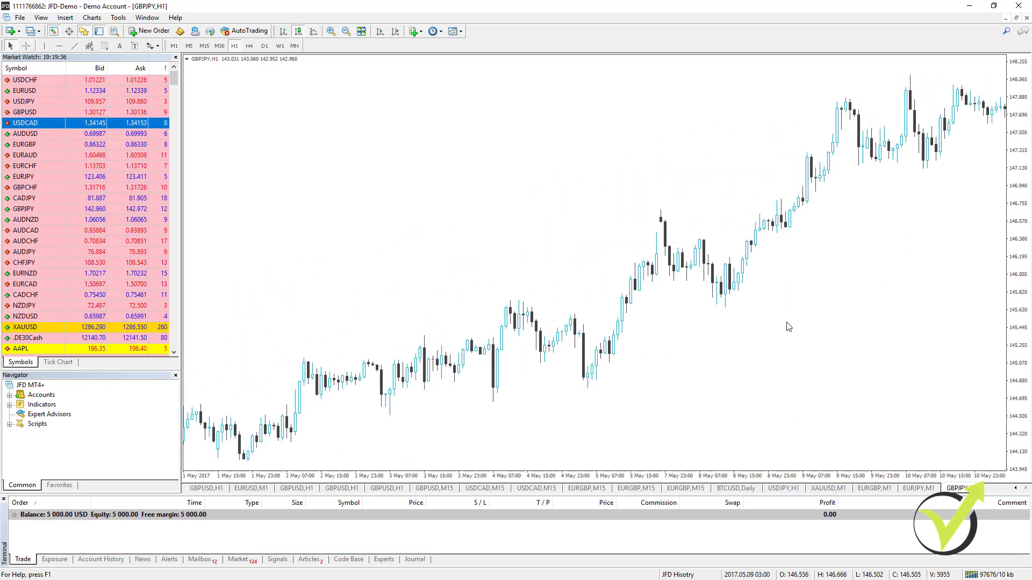
left_click_drag(788, 325, 464, 321)
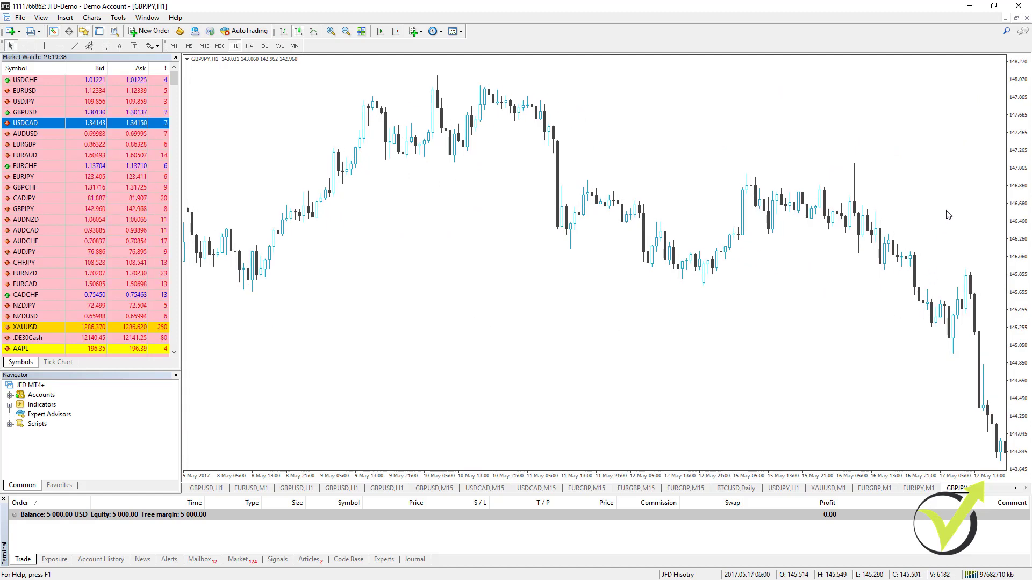
left_click_drag(884, 212, 377, 237)
left_click_drag(854, 216, 368, 265)
left_click_drag(868, 257, 358, 310)
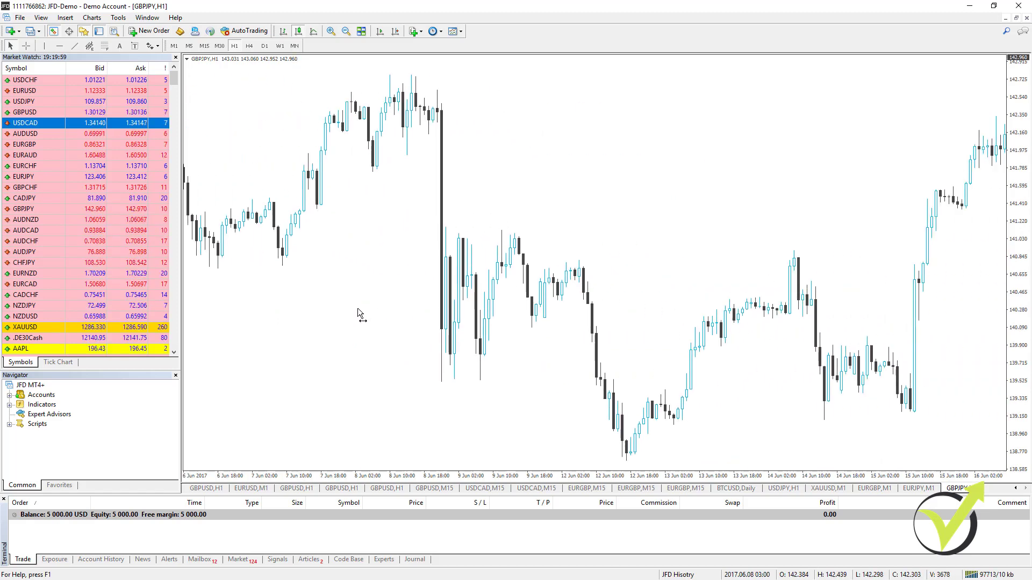